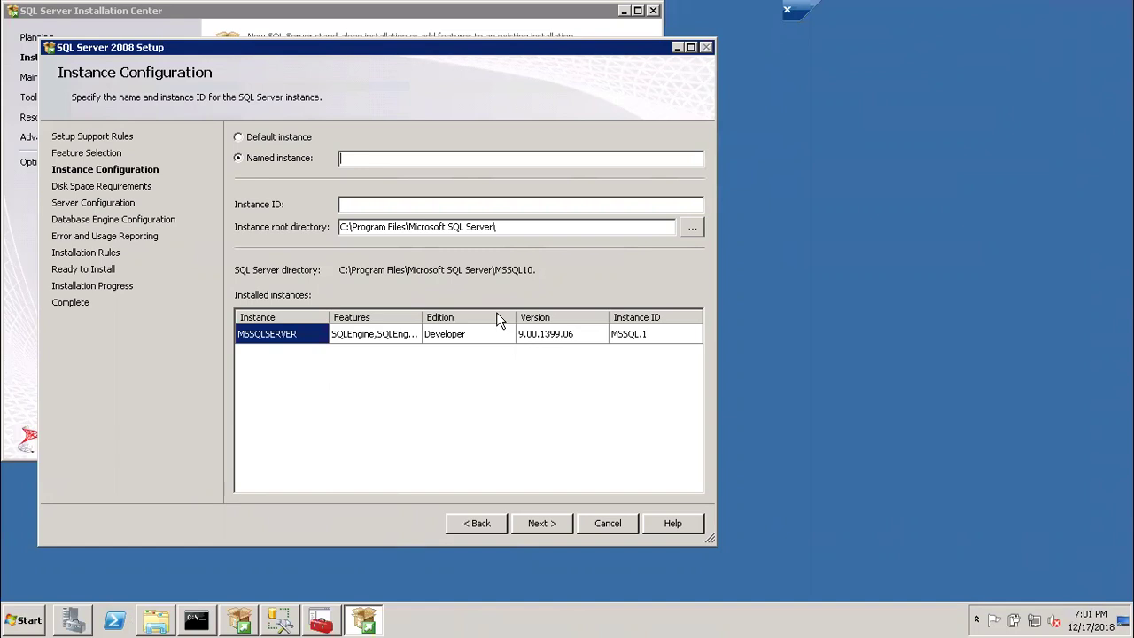
Step: Name the new instance SQL2008 and check that the instance ID matches
type("SQL2008")
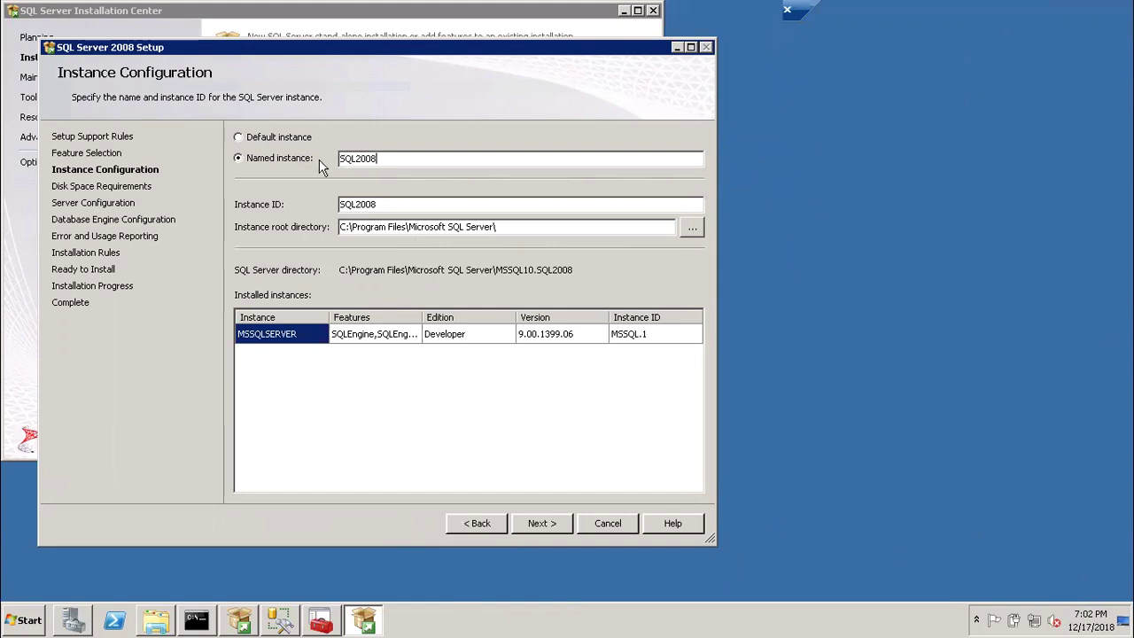
left_click_drag(382, 159, 333, 158)
left_click_drag(382, 204, 333, 203)
left_click(382, 157)
left_click(387, 204)
left_click_drag(378, 203, 337, 204)
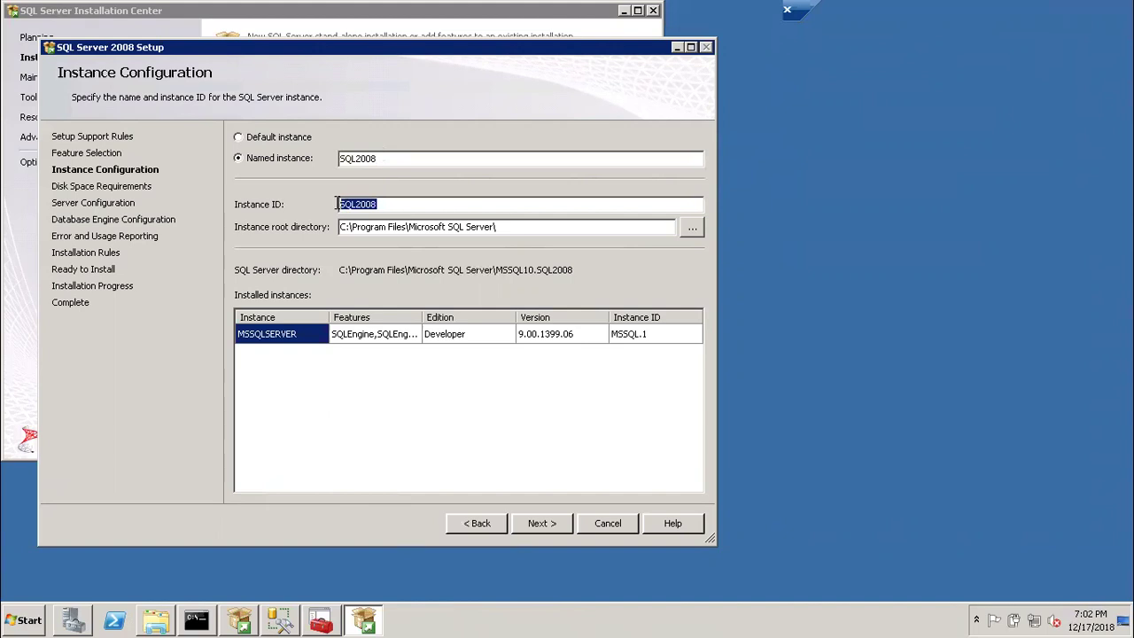
left_click(390, 204)
Step: Open C:\Program Files\Microsoft SQL Server in Windows Explorer and locate the existing instance's MSSQL.1 folder
key("super+e")
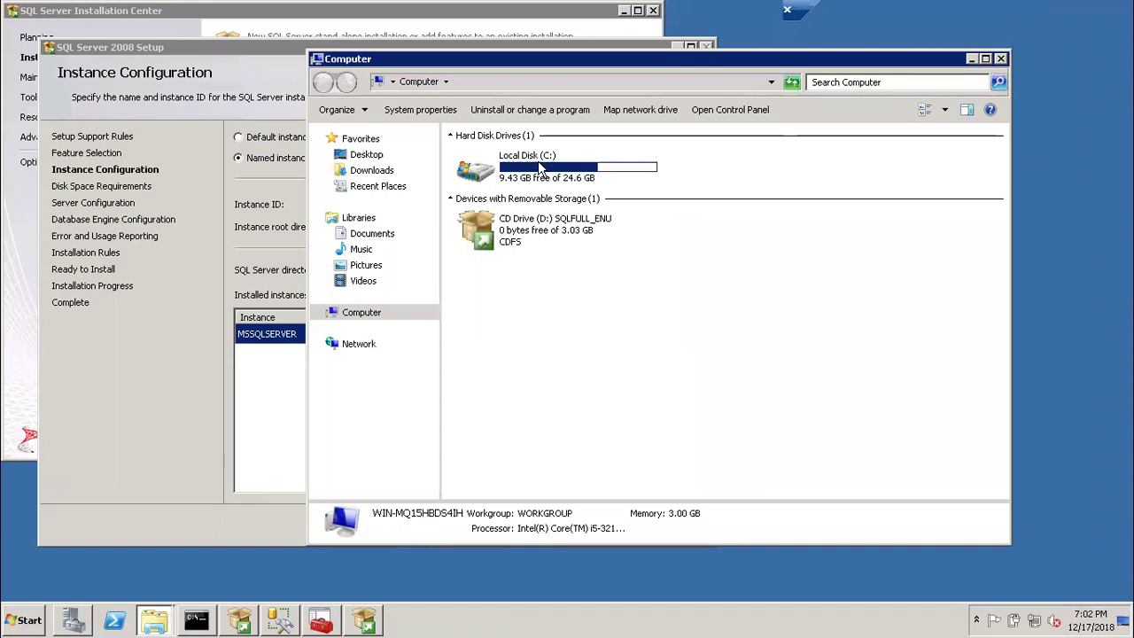
double_click(540, 168)
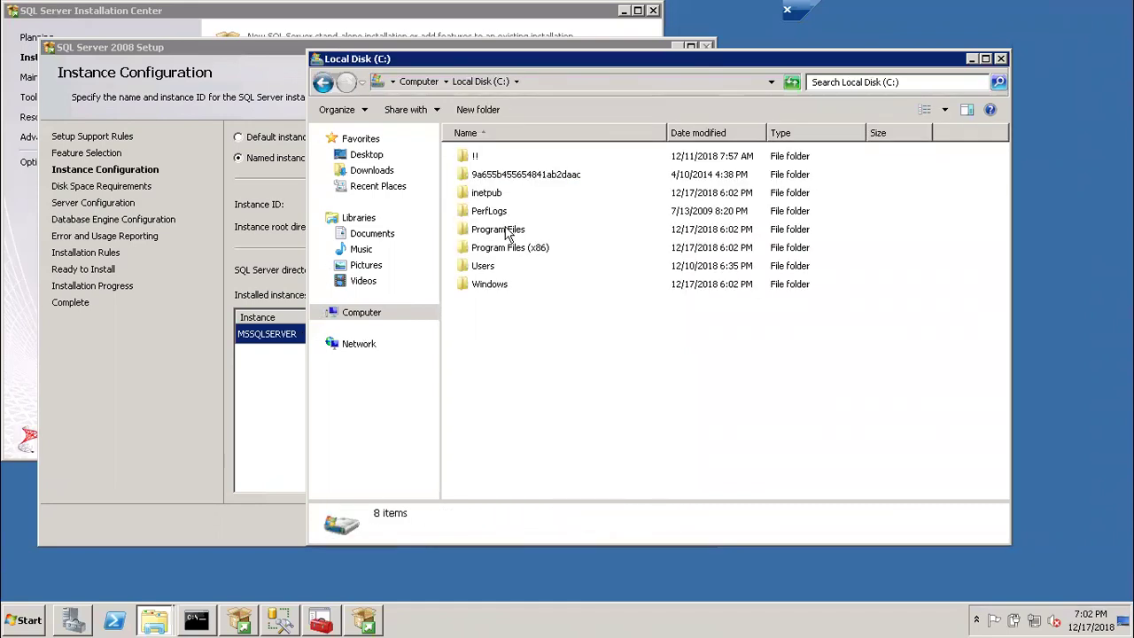
double_click(506, 232)
left_click(501, 195)
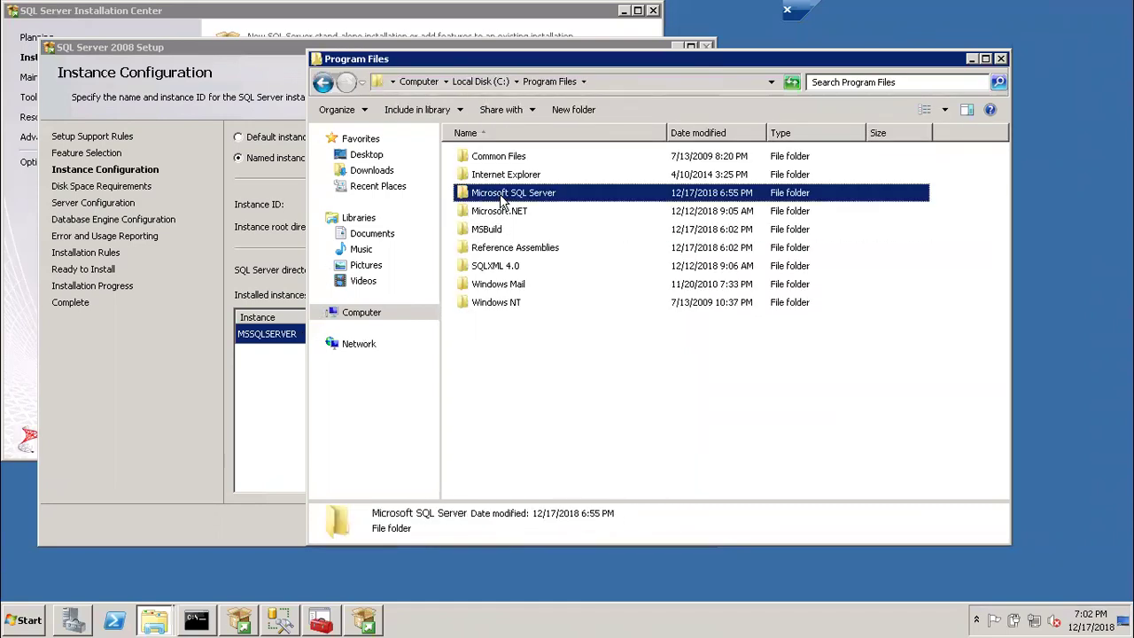
double_click(499, 194)
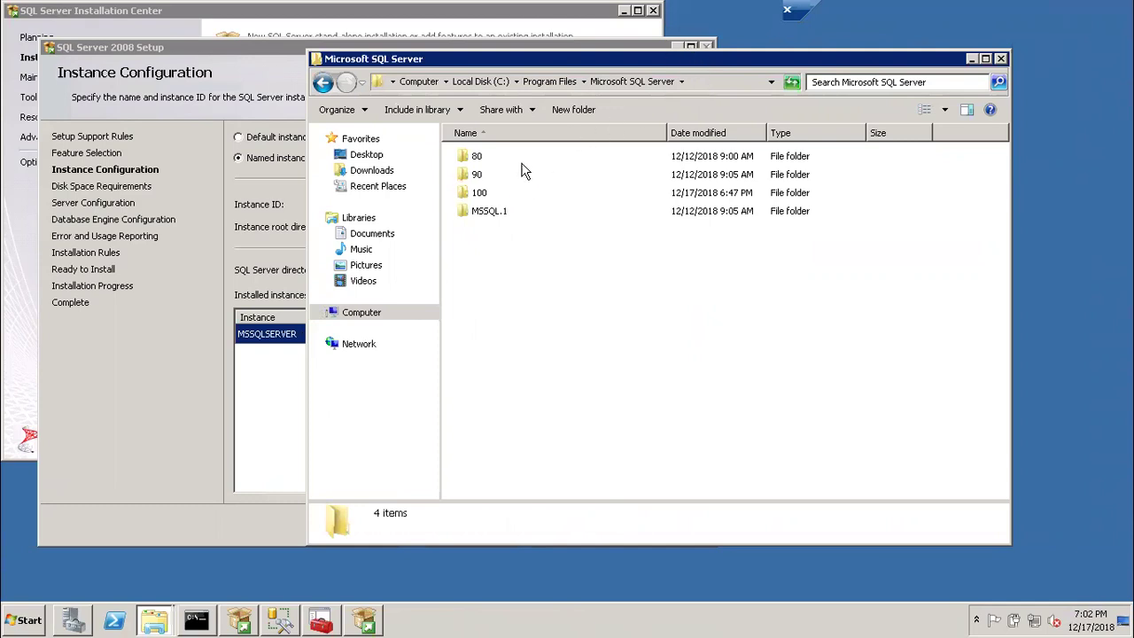
left_click(485, 220)
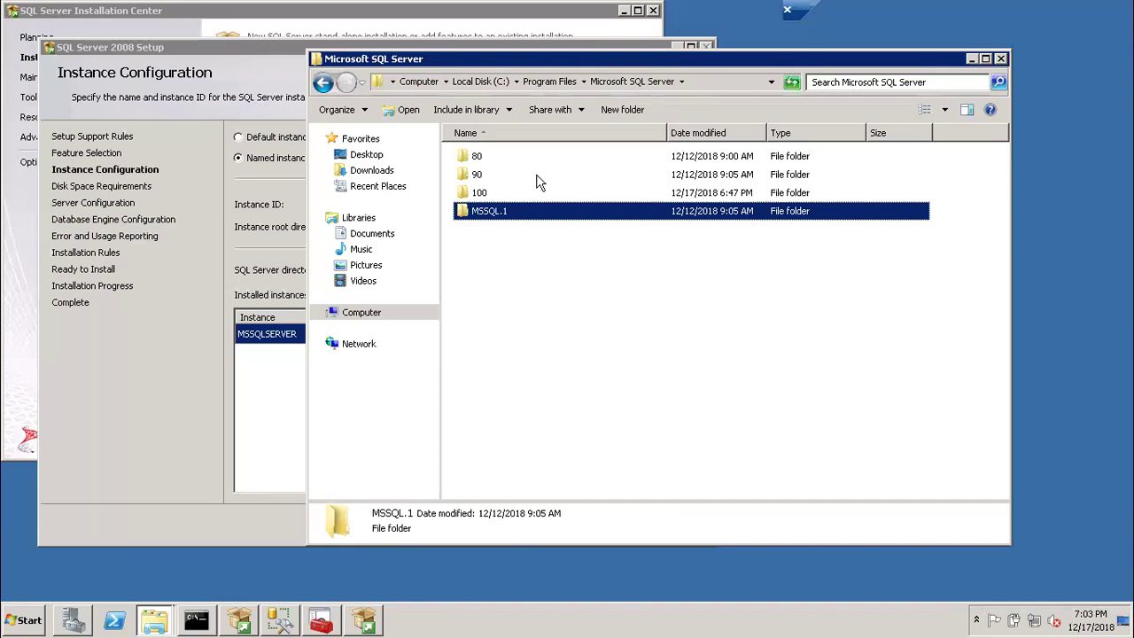
Step: Place the folder listing beside the setup wizard and compare its instance folders with the instance name and ID
left_click_drag(775, 69, 957, 82)
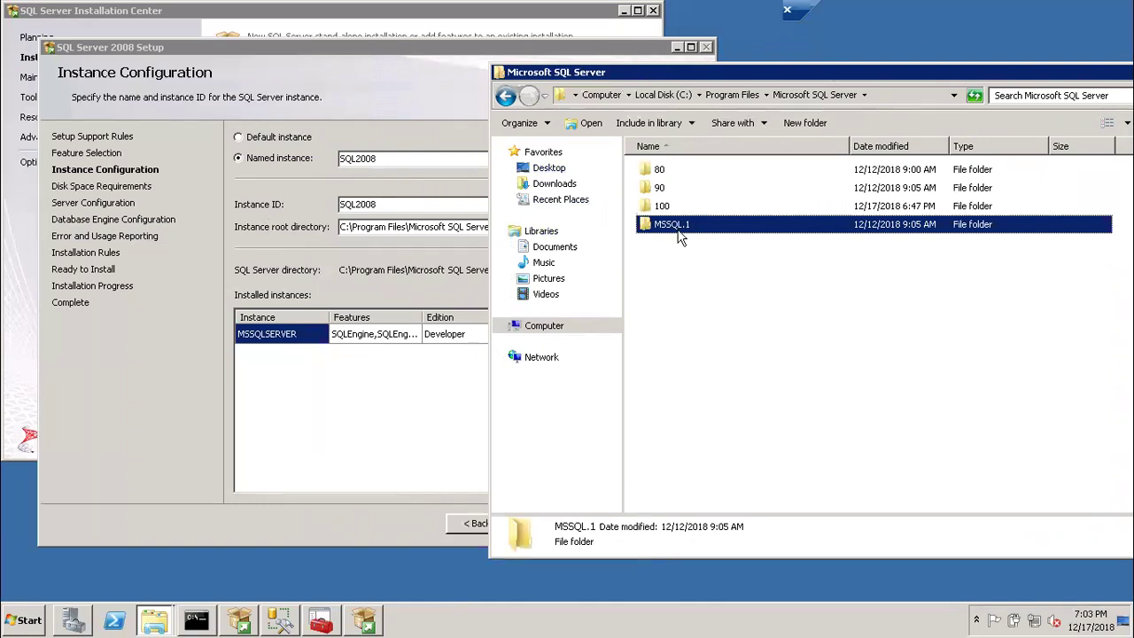
mouse_move(680, 237)
left_click(393, 203)
left_click_drag(393, 204, 317, 211)
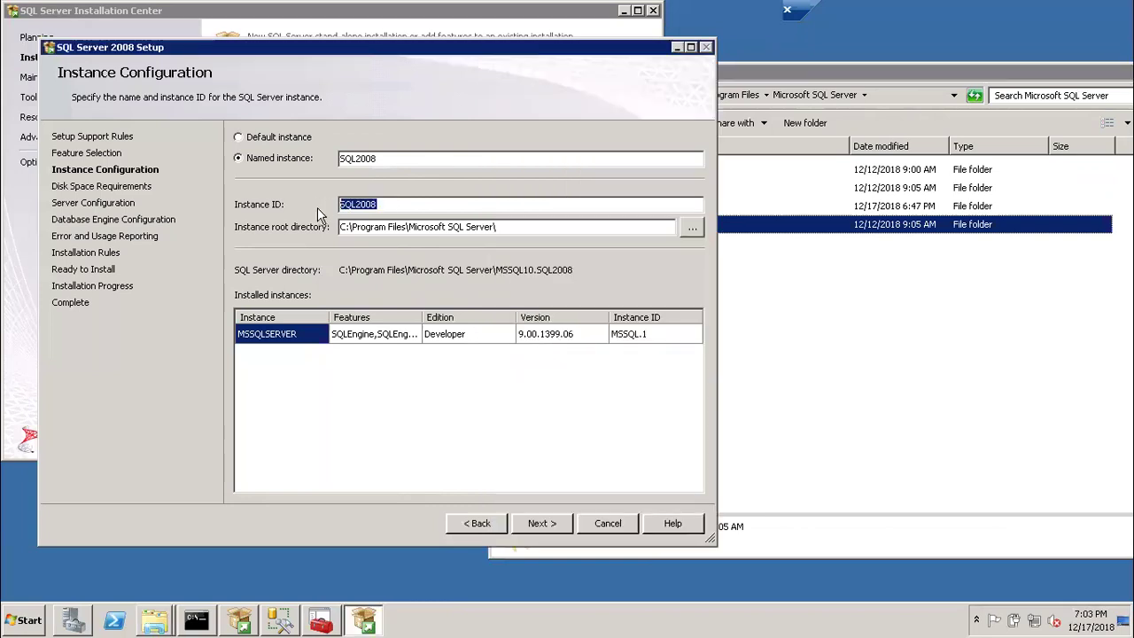
left_click(744, 335)
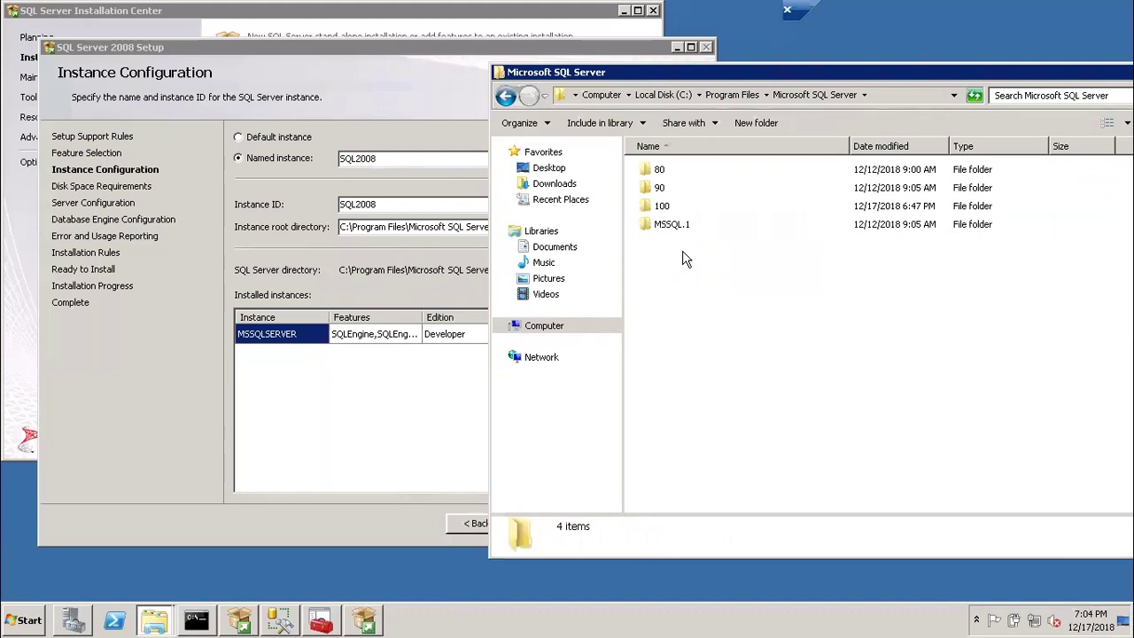
left_click(390, 159)
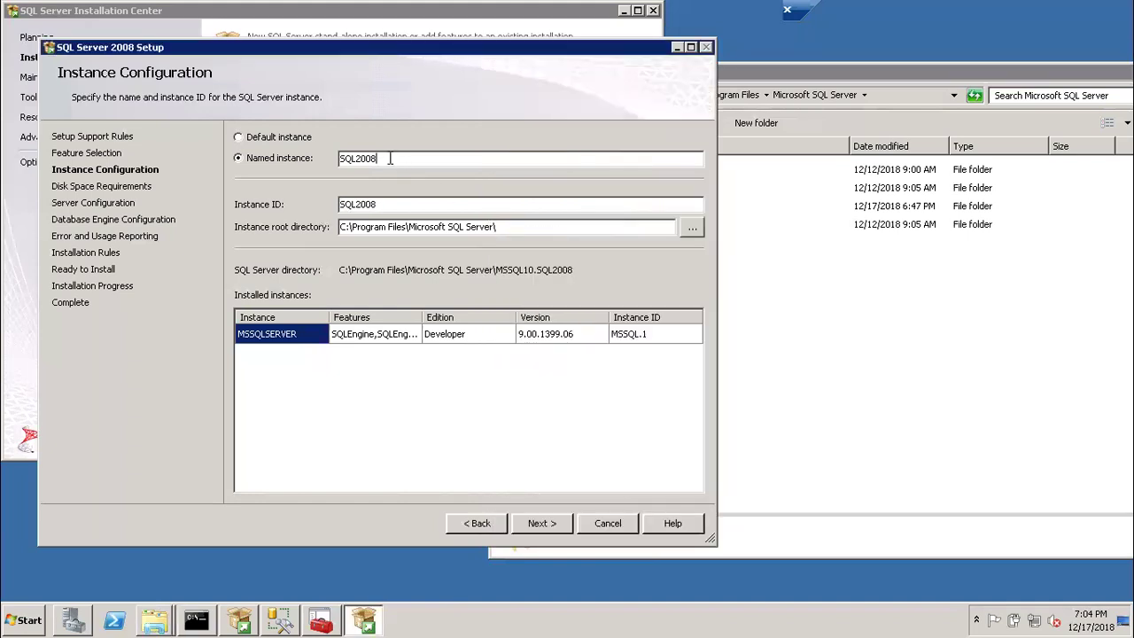
left_click_drag(387, 204, 324, 202)
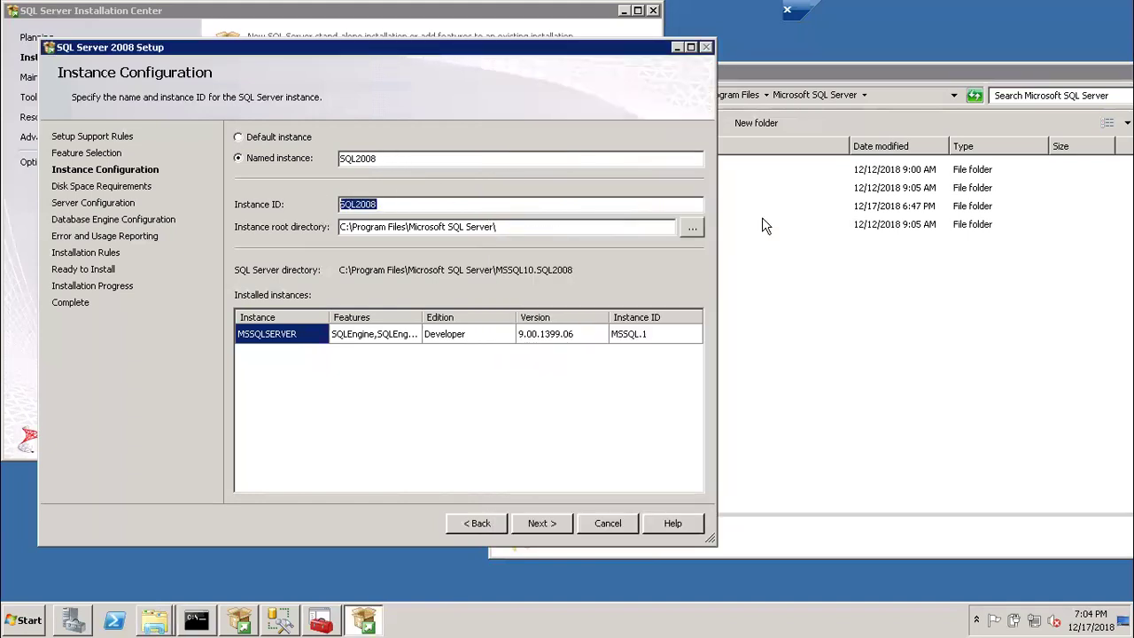
left_click(821, 277)
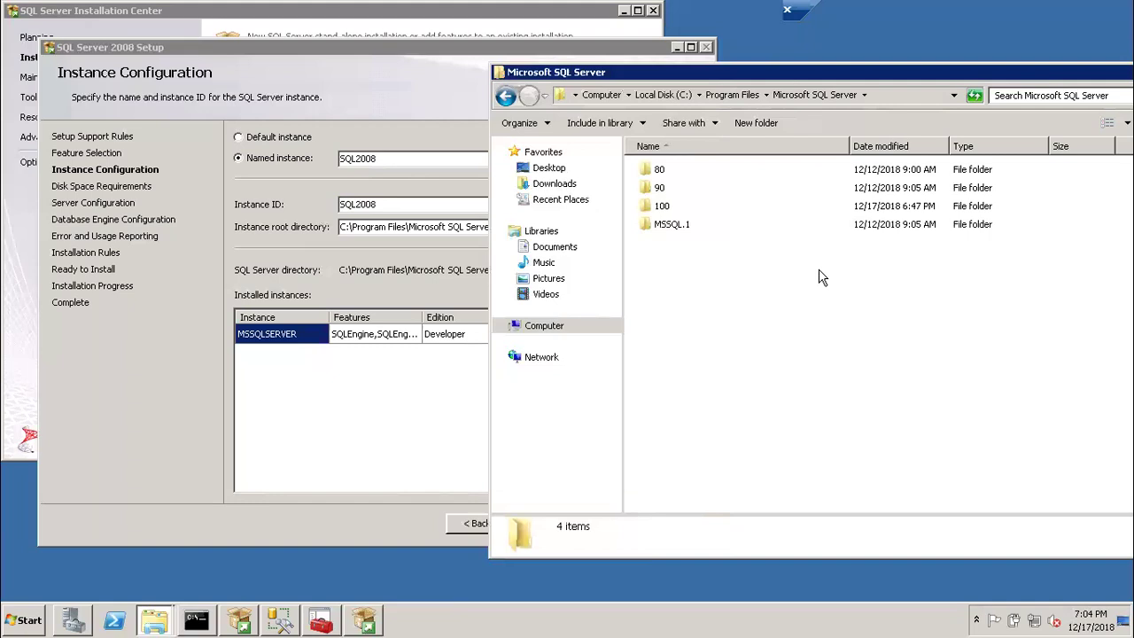
Step: Compare the instance root directory with the Explorer path and view the root folder browser without changing the location
left_click(440, 114)
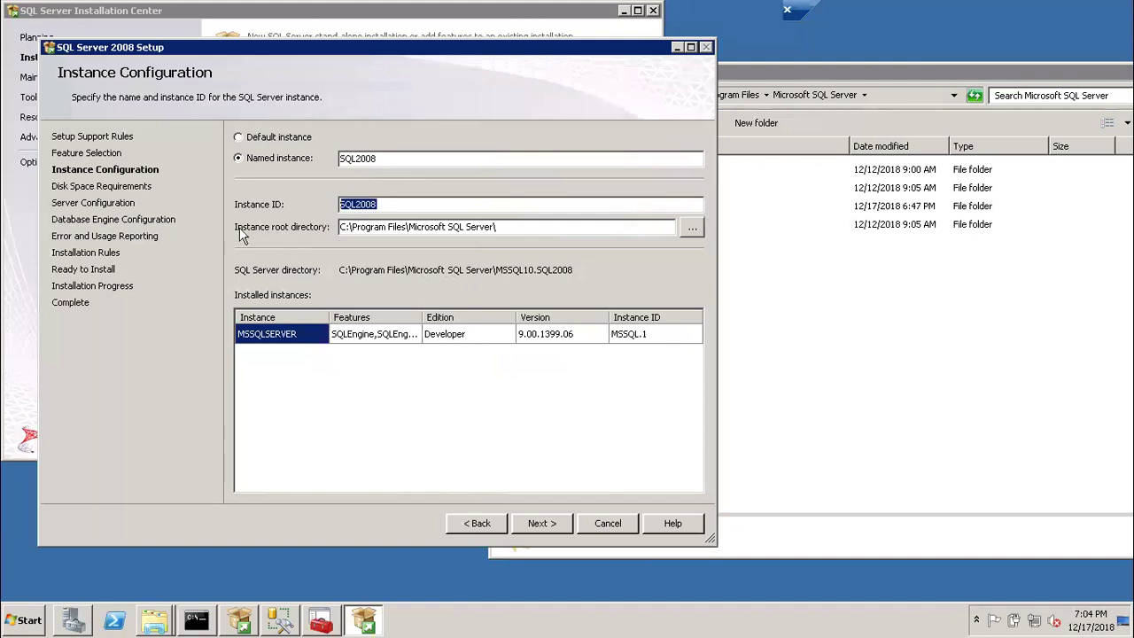
left_click(908, 73)
left_click(904, 94)
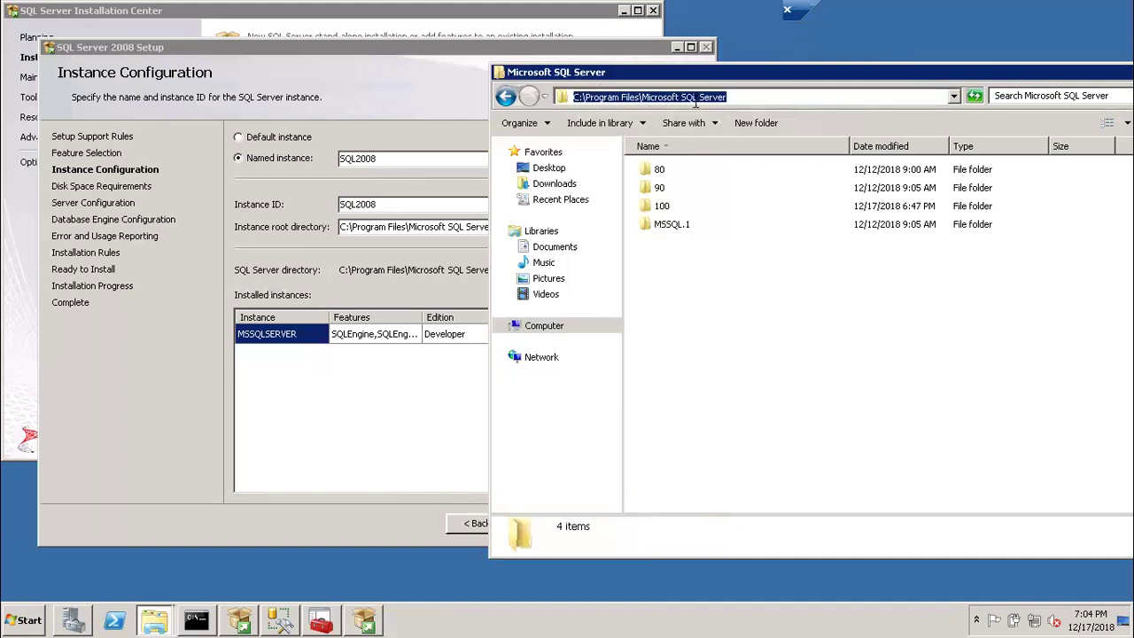
left_click(275, 229)
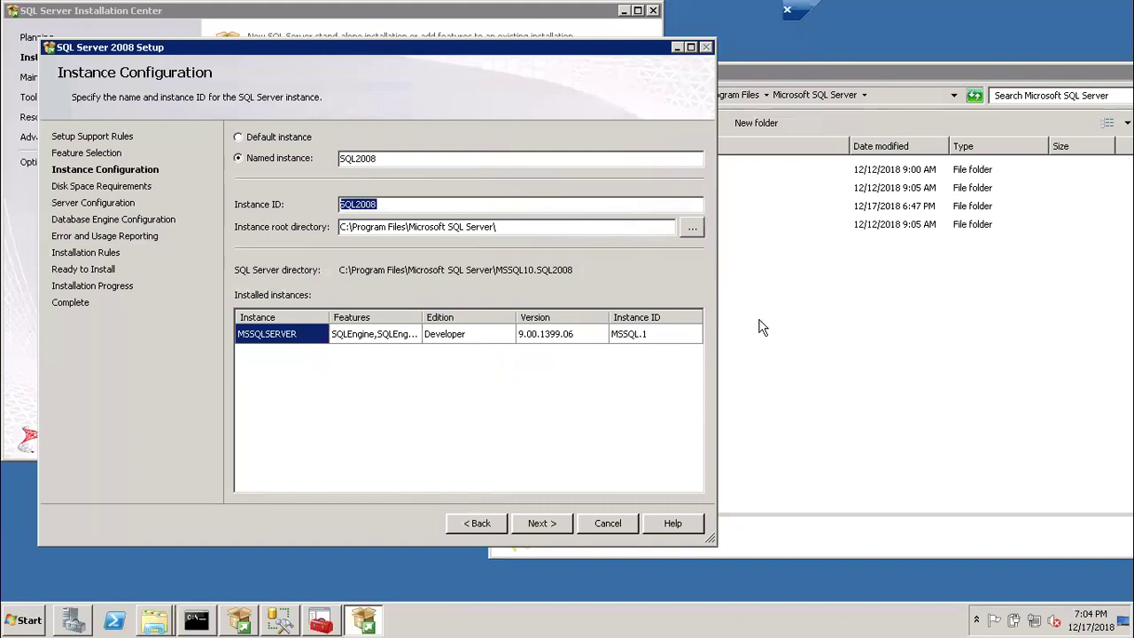
left_click(691, 227)
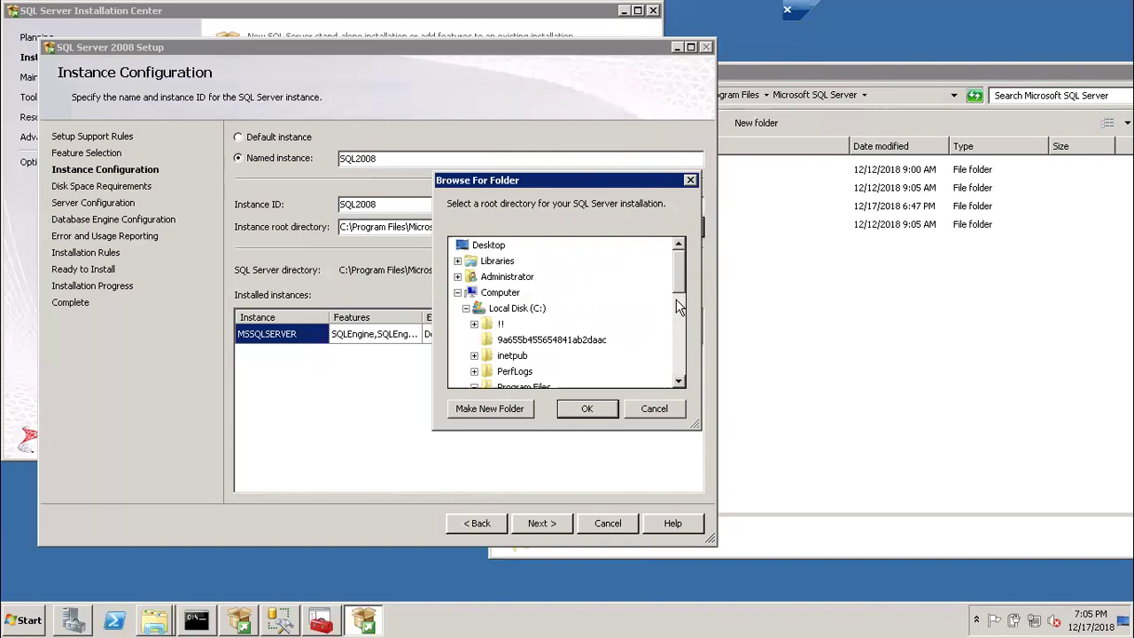
left_click(653, 409)
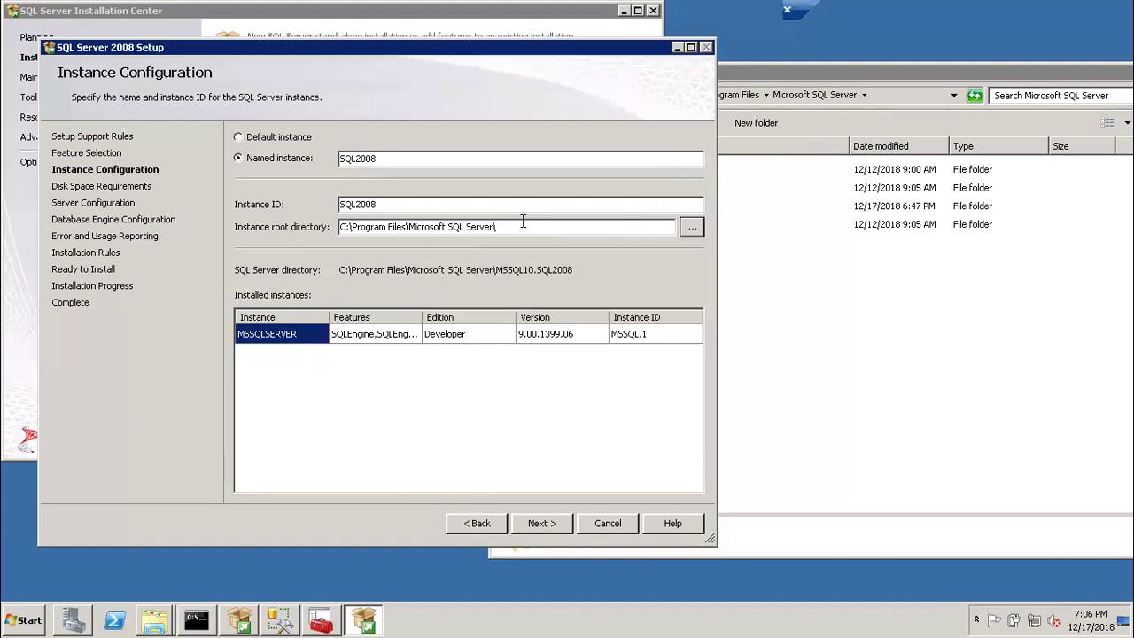
left_click_drag(516, 223, 317, 241)
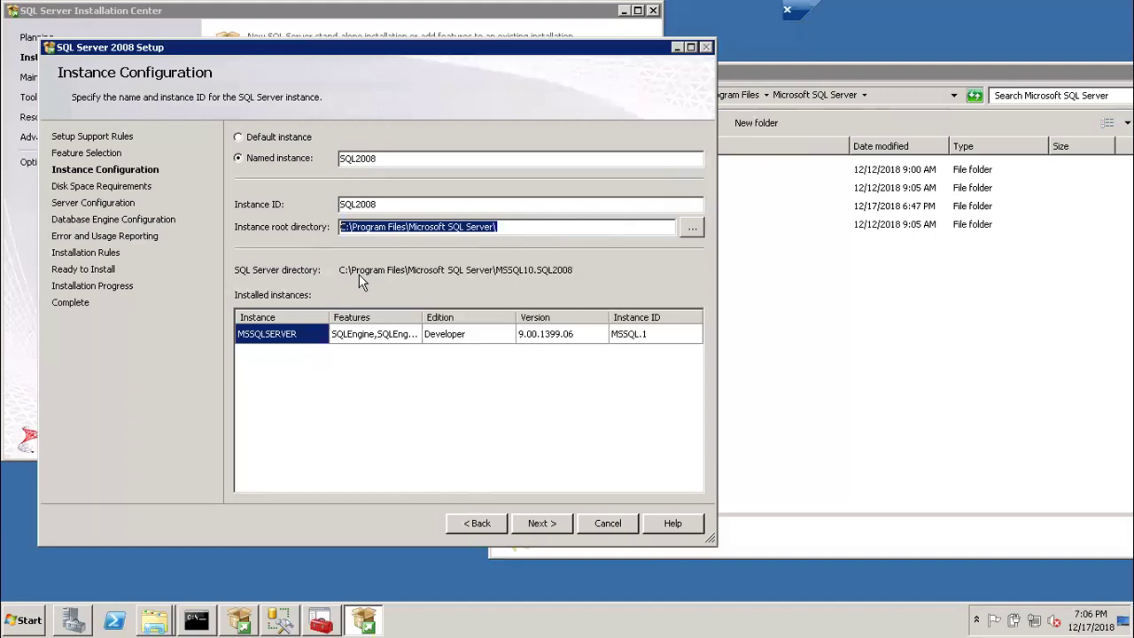
Step: Review the installed MSSQLSERVER instance's features, edition, version and instance ID
left_click(261, 335)
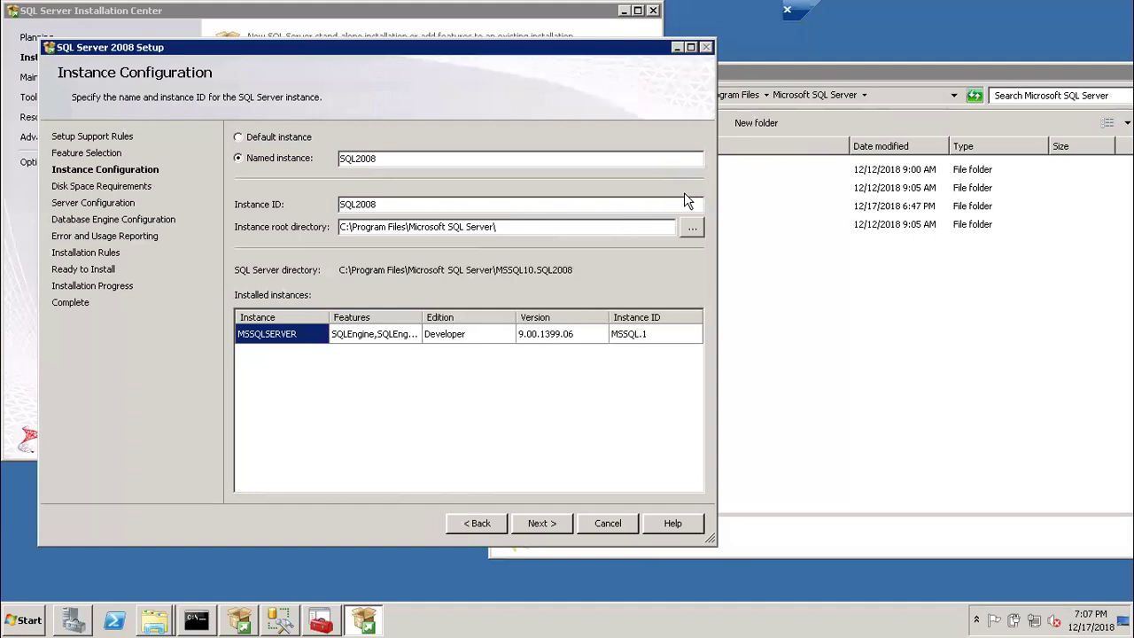
left_click(360, 336)
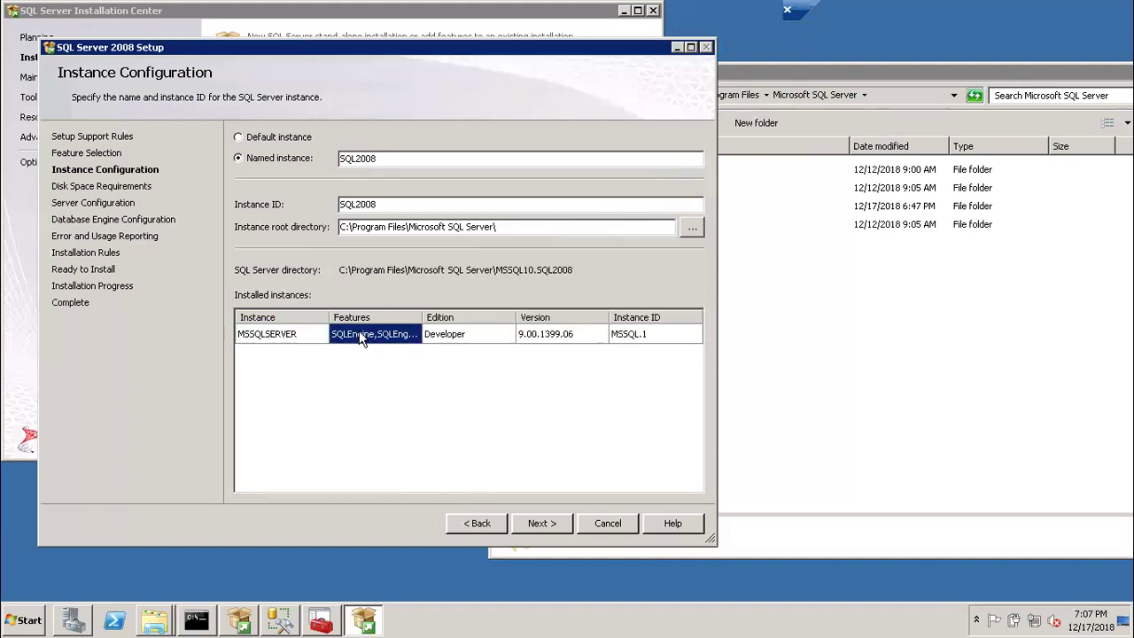
left_click(450, 332)
left_click(586, 334)
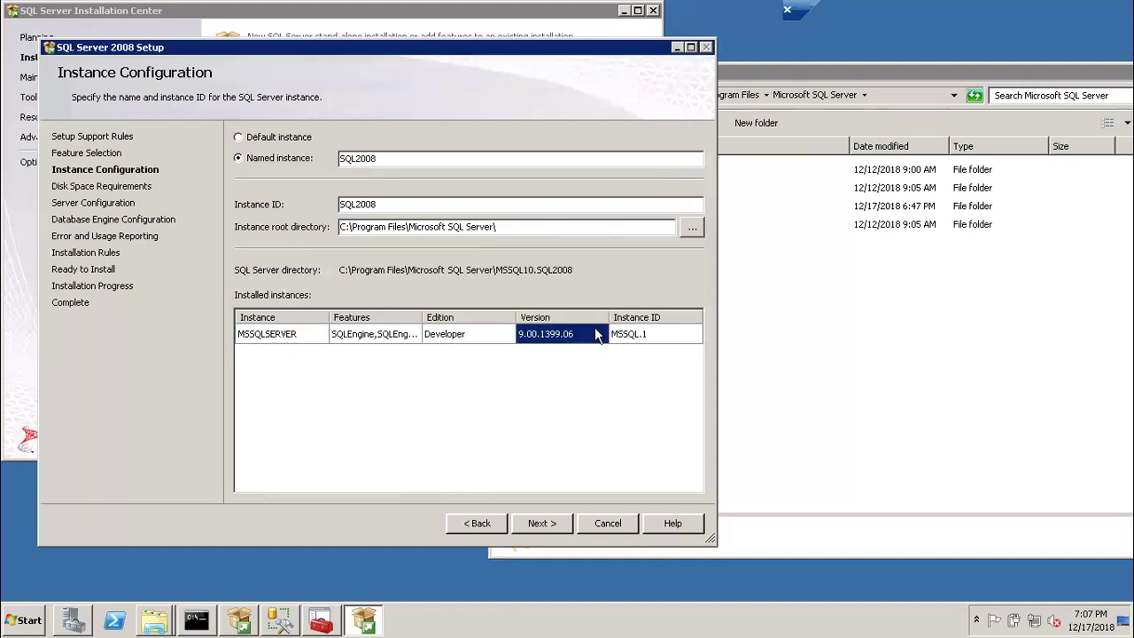
left_click(631, 332)
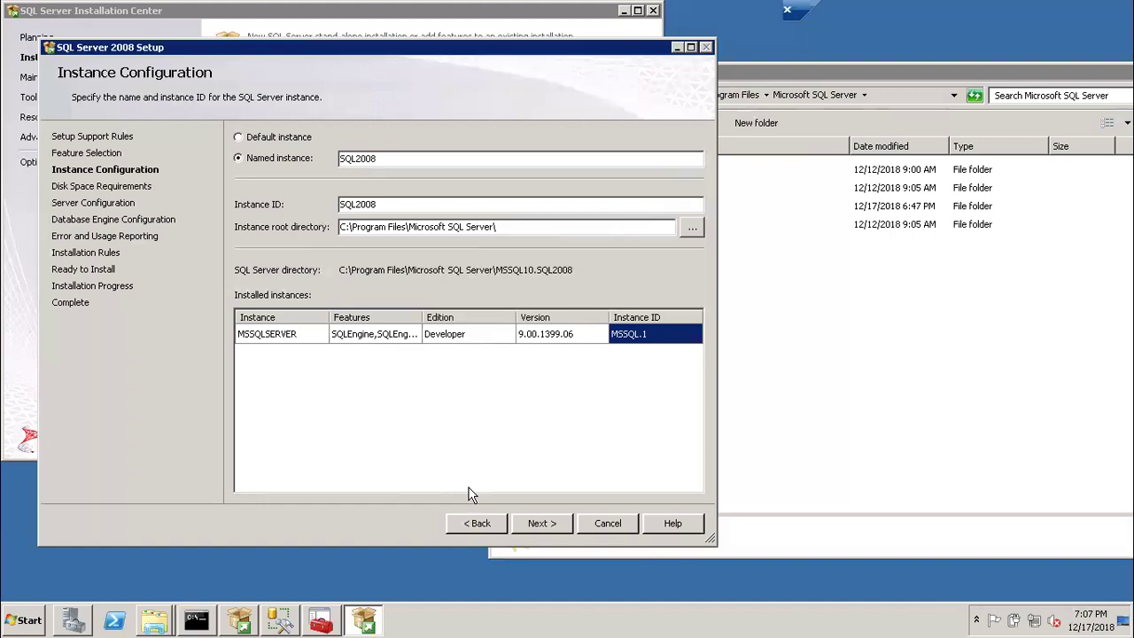
Step: Accept the instance configuration and continue past the disk space requirements to Server Configuration, checking drive C's free space in Explorer
left_click(538, 523)
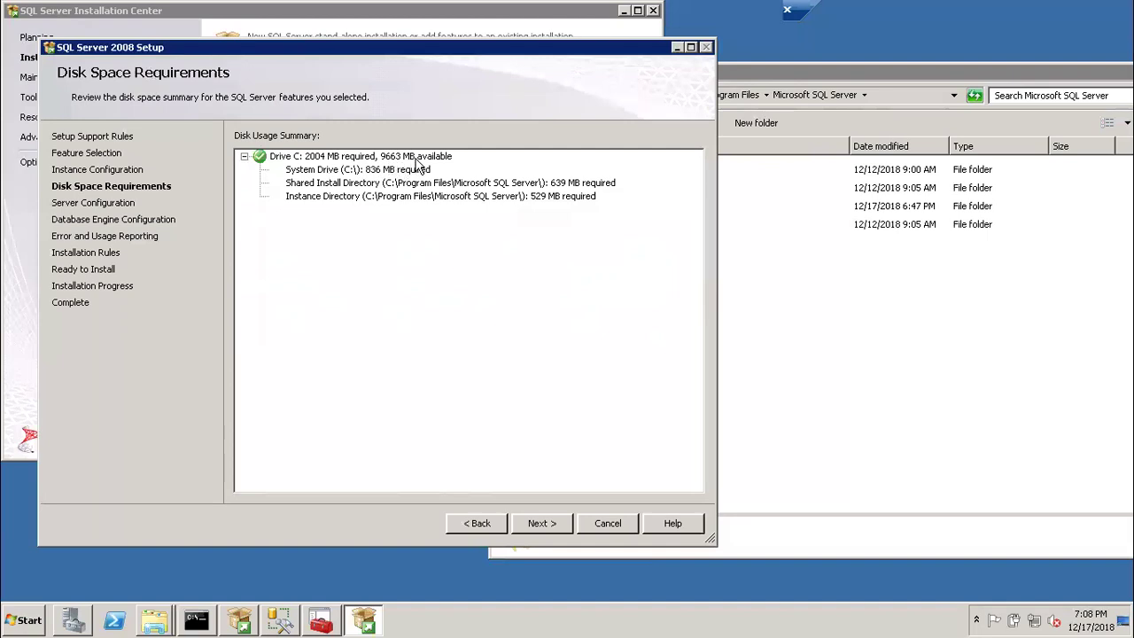
key("super+e")
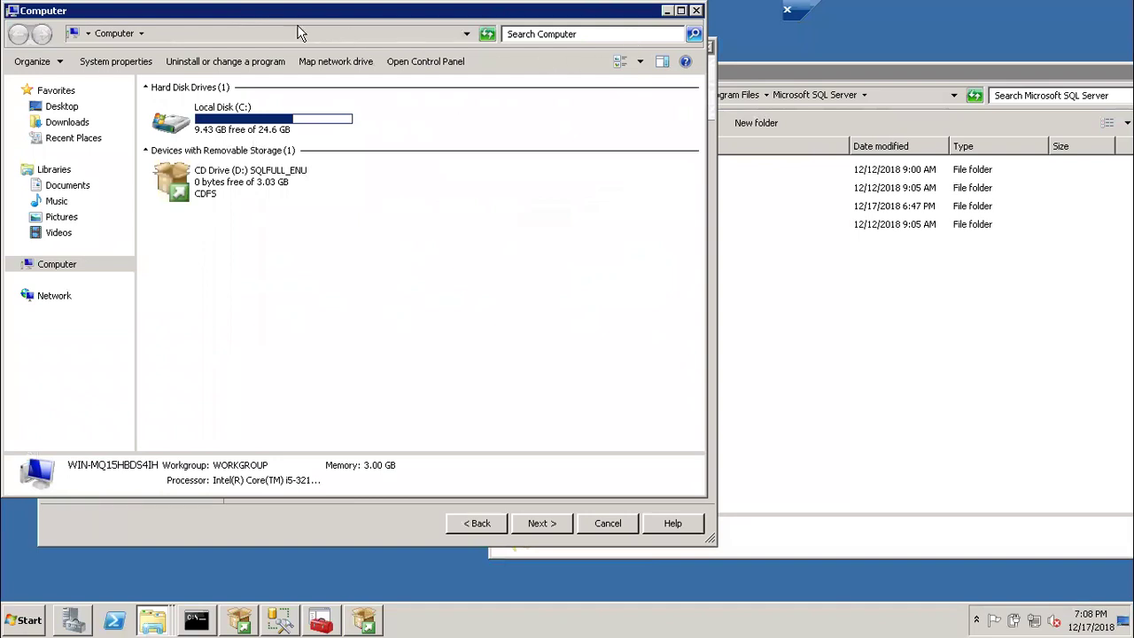
left_click_drag(248, 7, 300, 77)
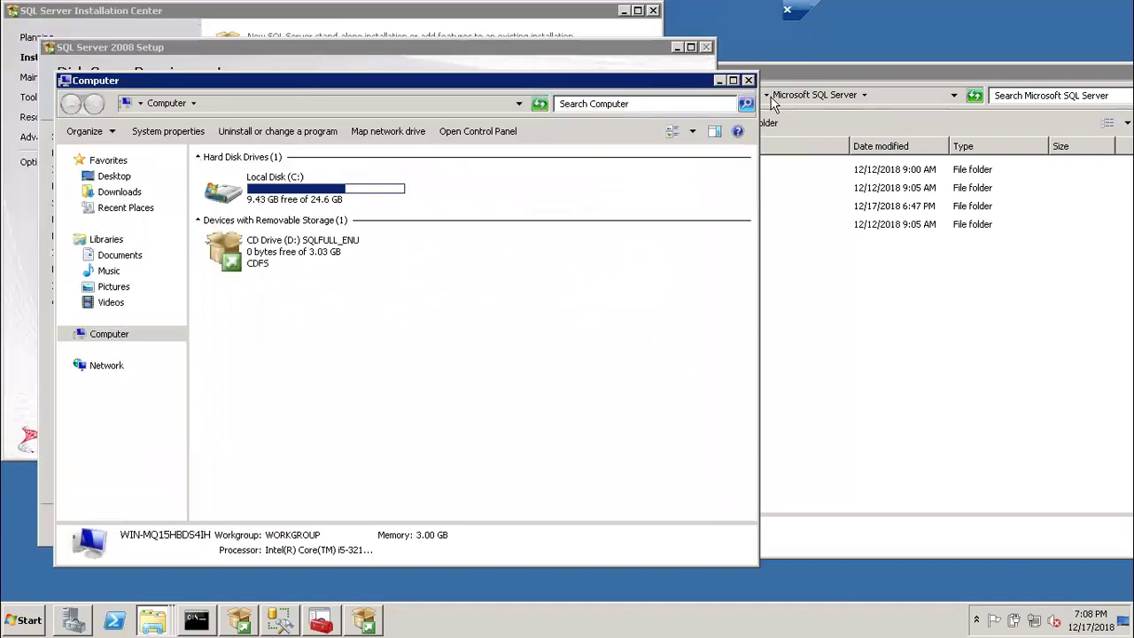
left_click(748, 81)
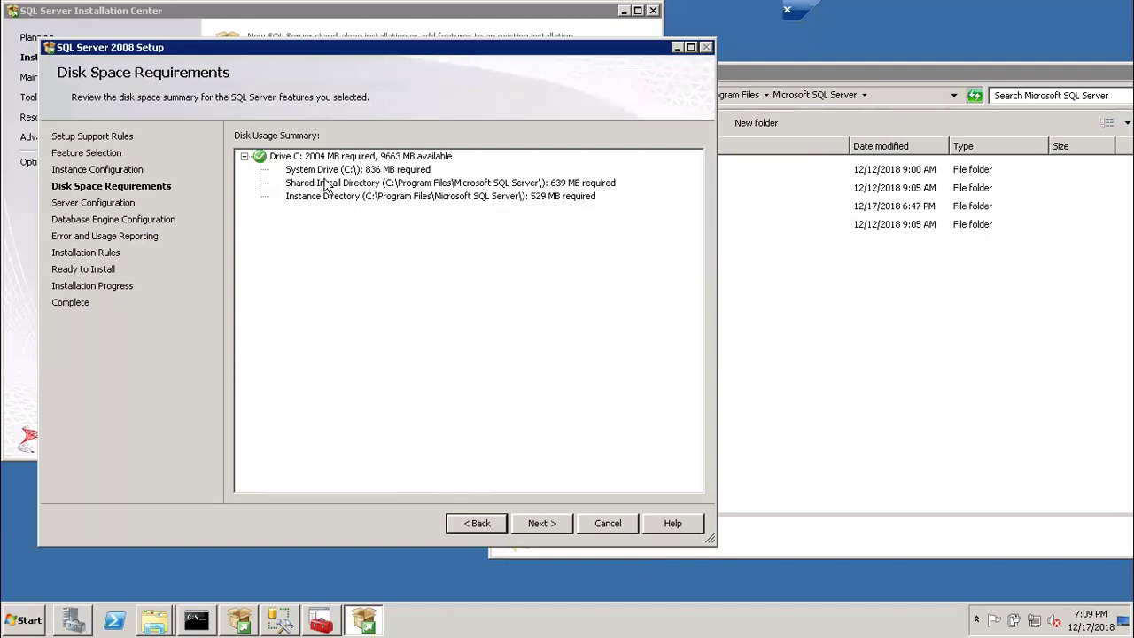
left_click(538, 527)
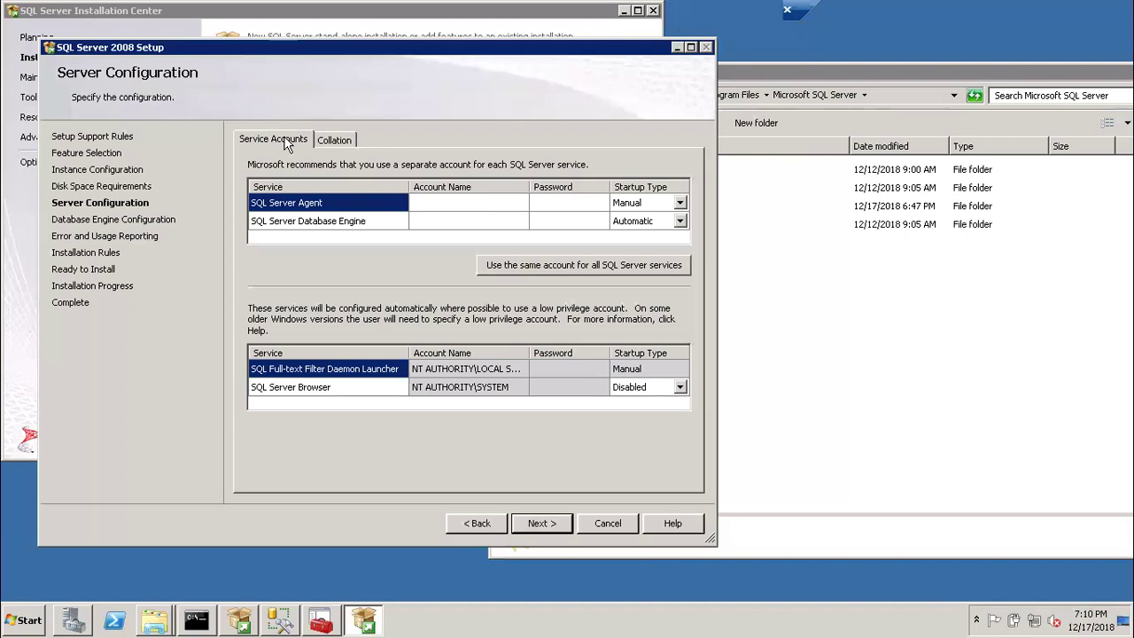
Step: Switch to the Services console and examine the startup types and log-on accounts of the existing services
left_click(323, 623)
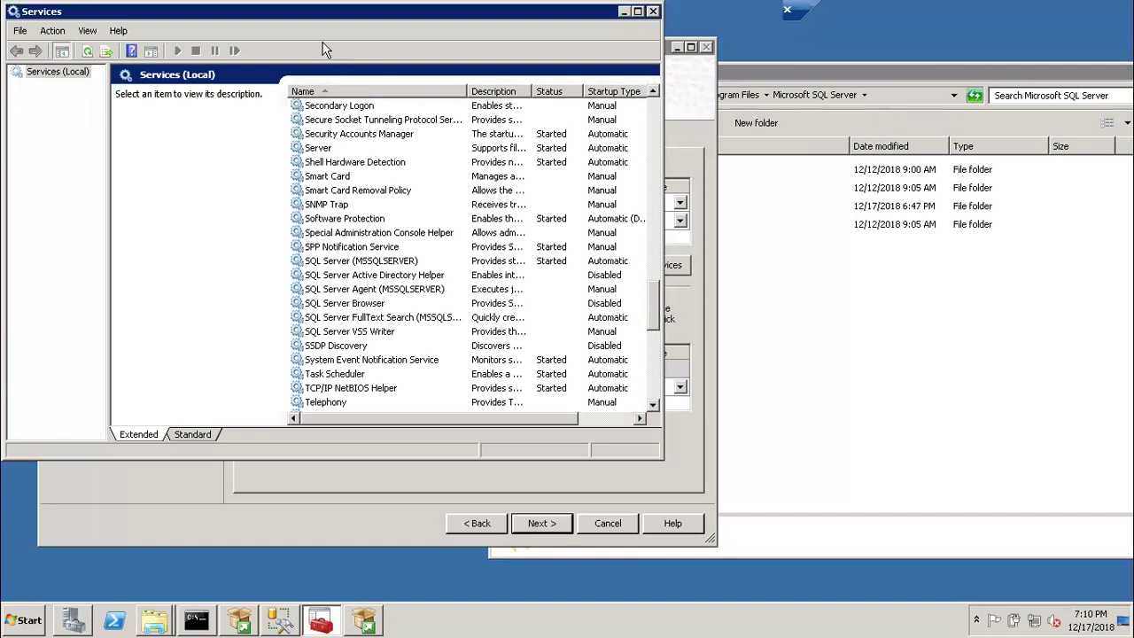
left_click_drag(281, 9, 300, 54)
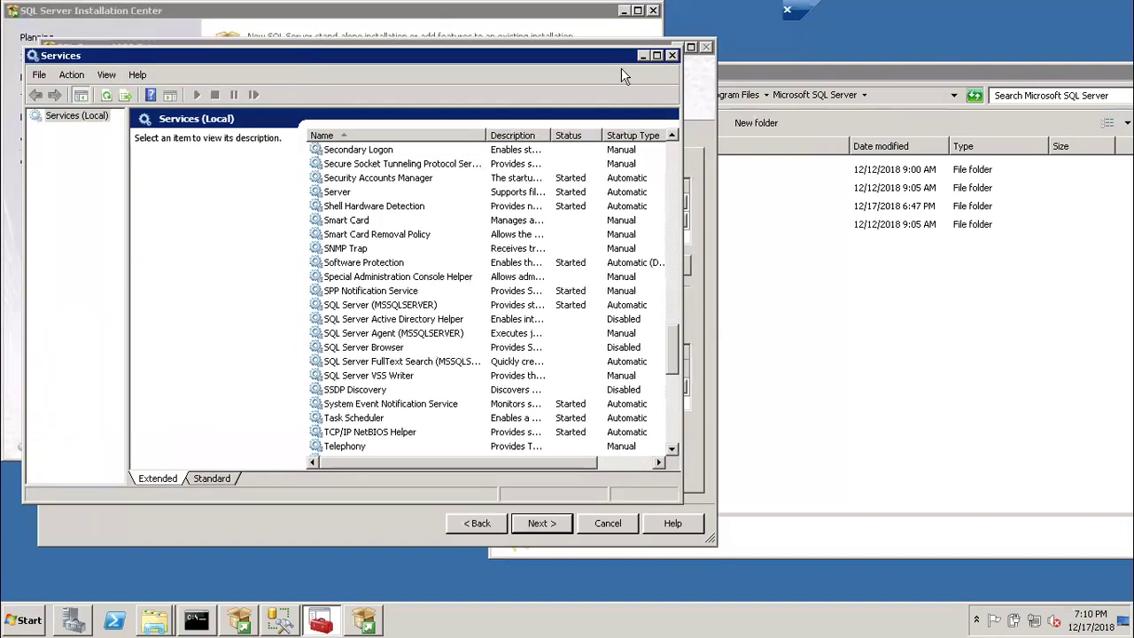
left_click(656, 55)
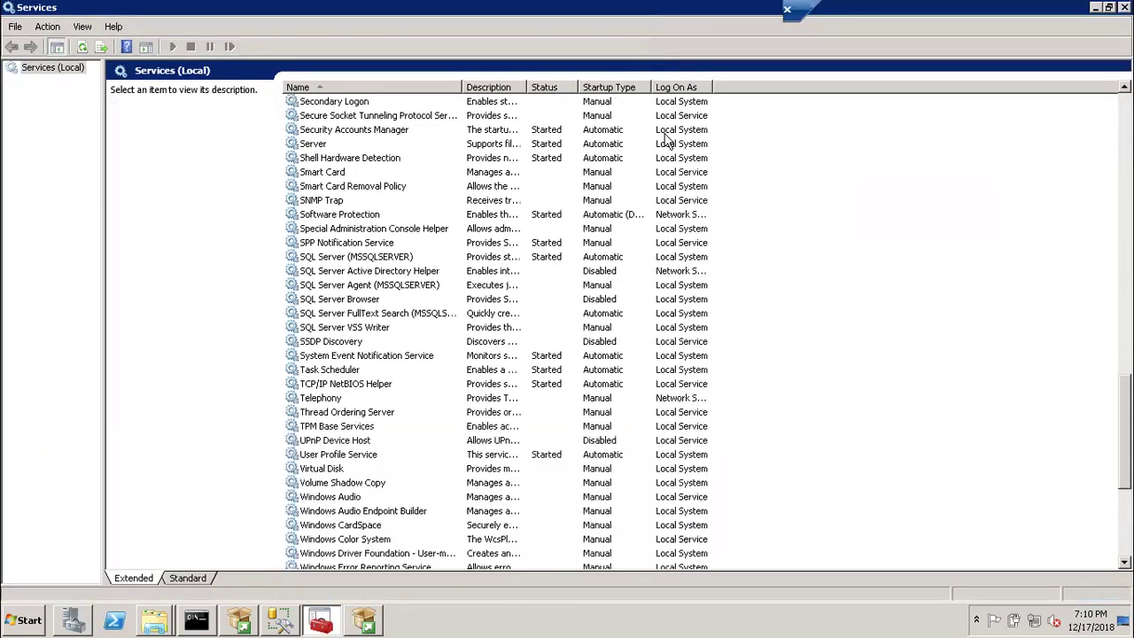
left_click_drag(1016, 15, 984, 48)
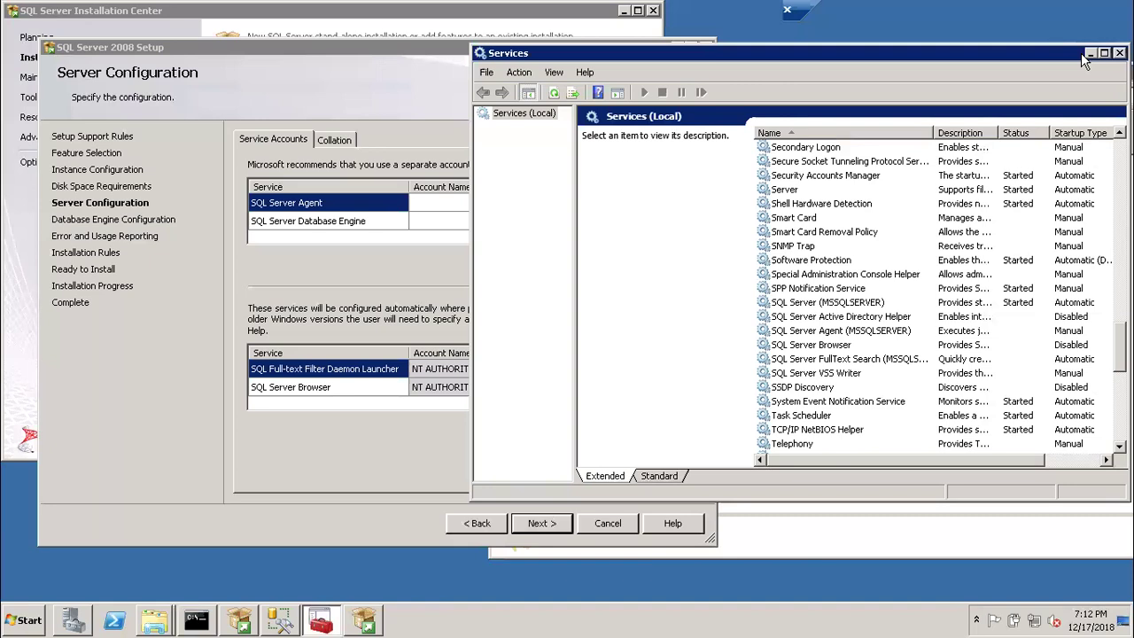
left_click_drag(1049, 52, 980, 56)
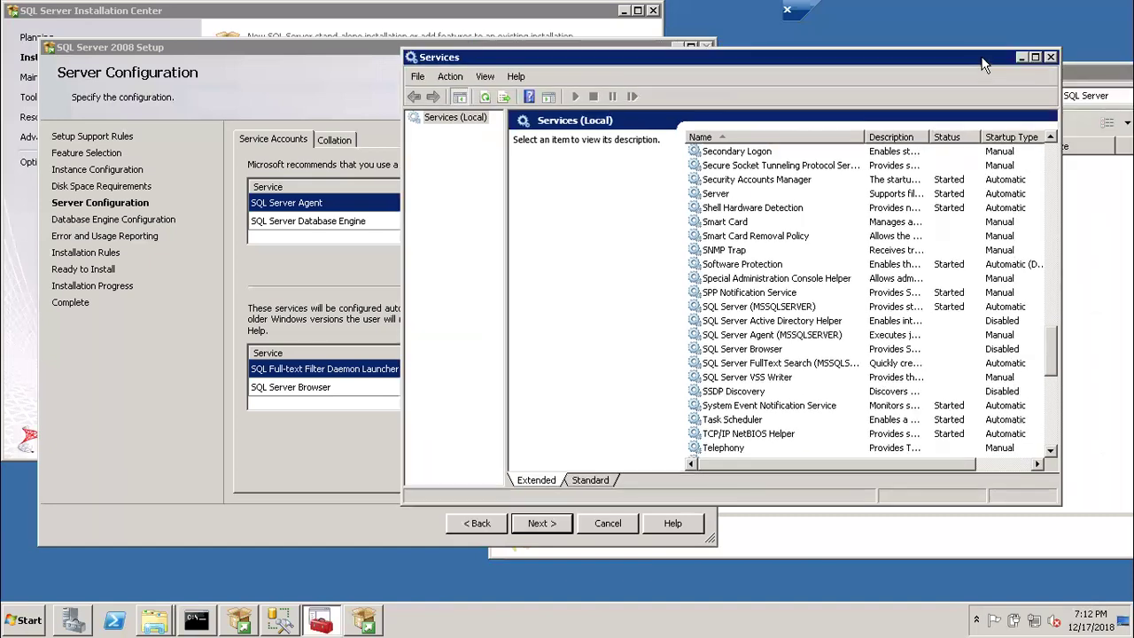
left_click(1034, 58)
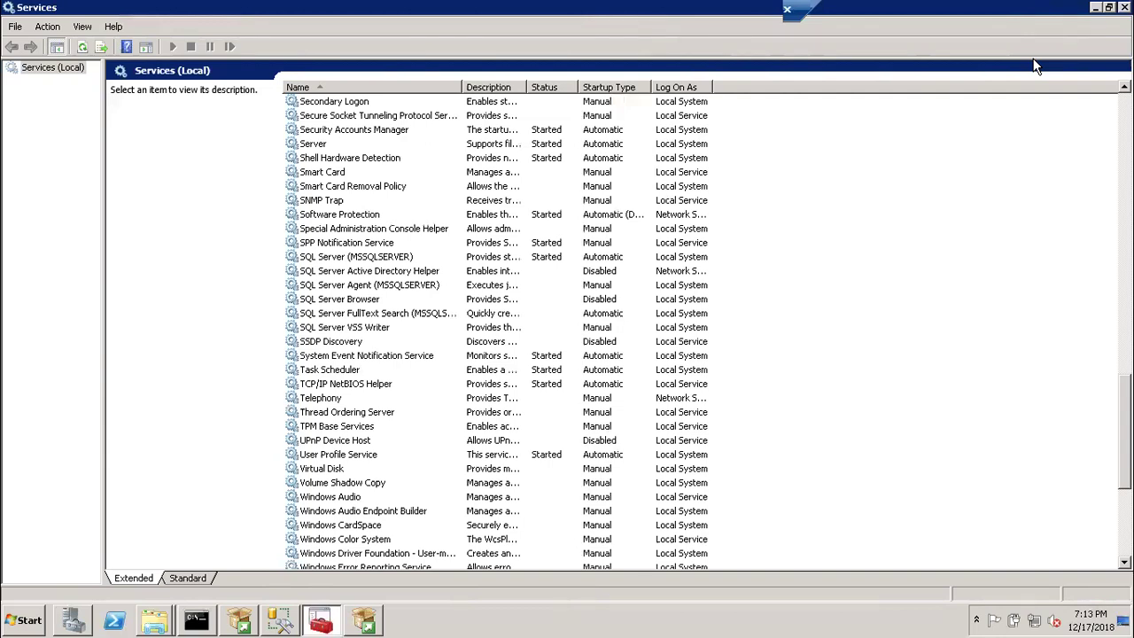
left_click(702, 203)
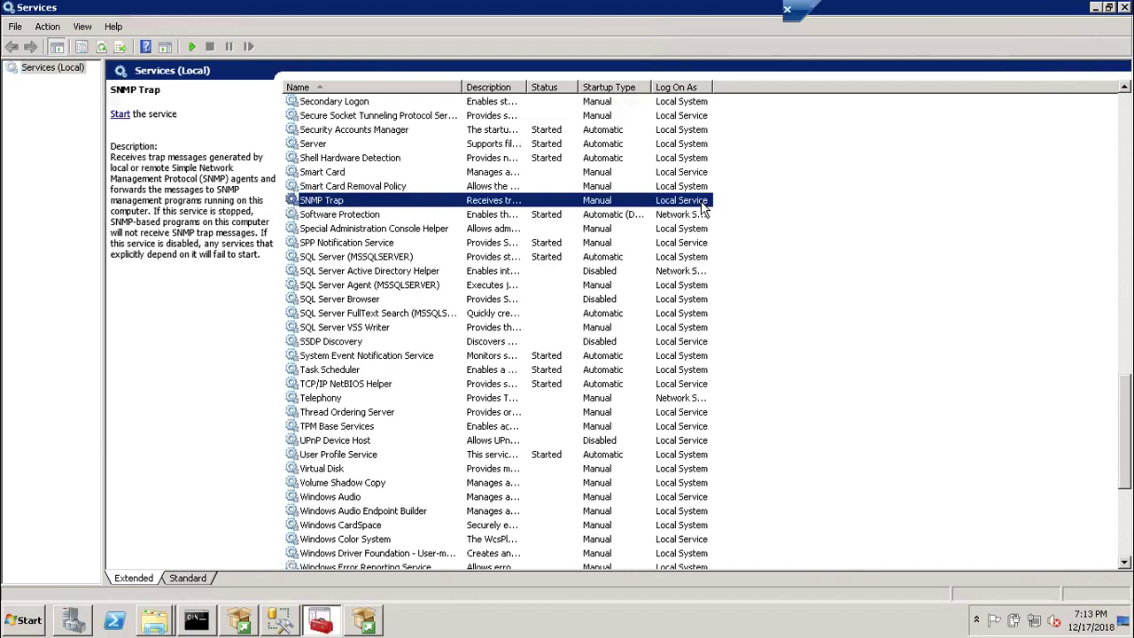
Step: Compare the log-on accounts of the listed services, then minimise the Services console and return to the SQL Server 2008 Setup wizard
left_click(678, 118)
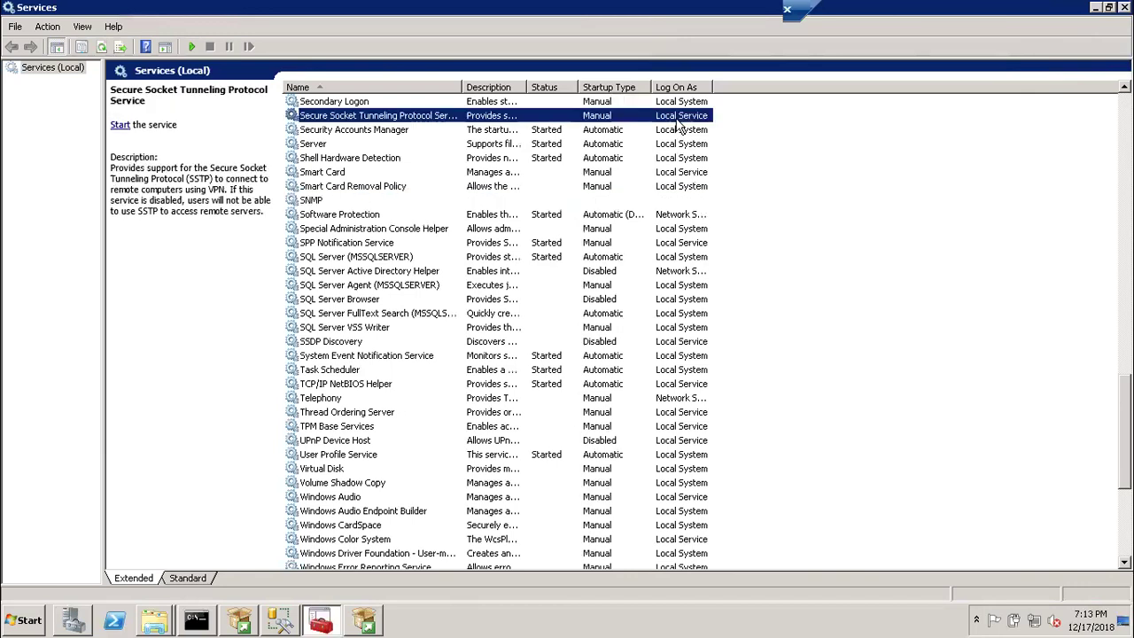
left_click(682, 143)
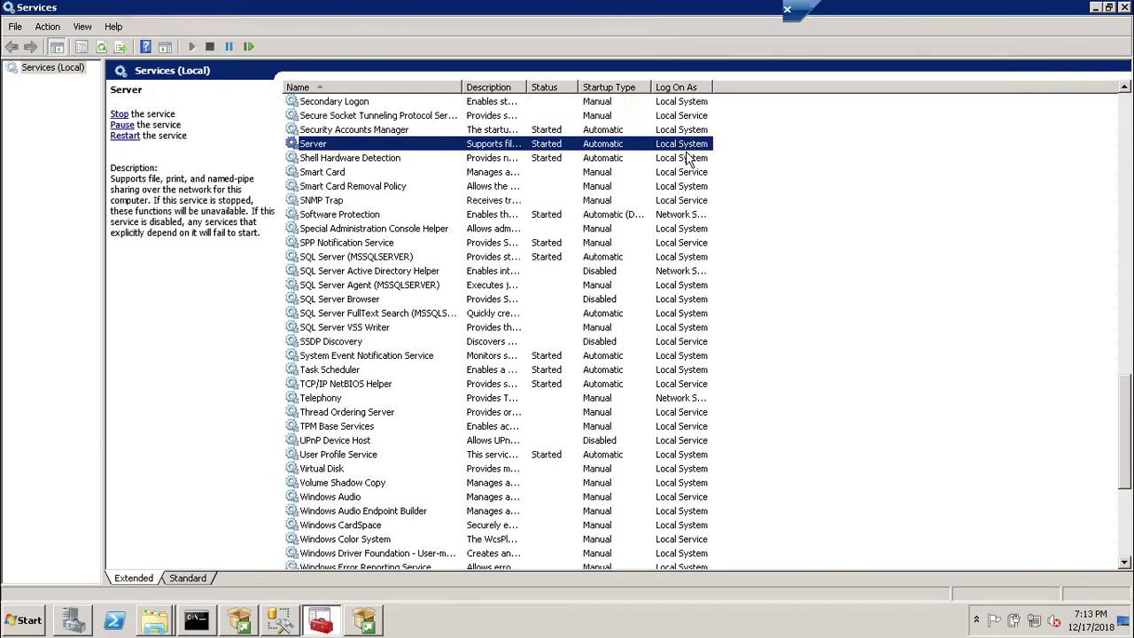
left_click(685, 154)
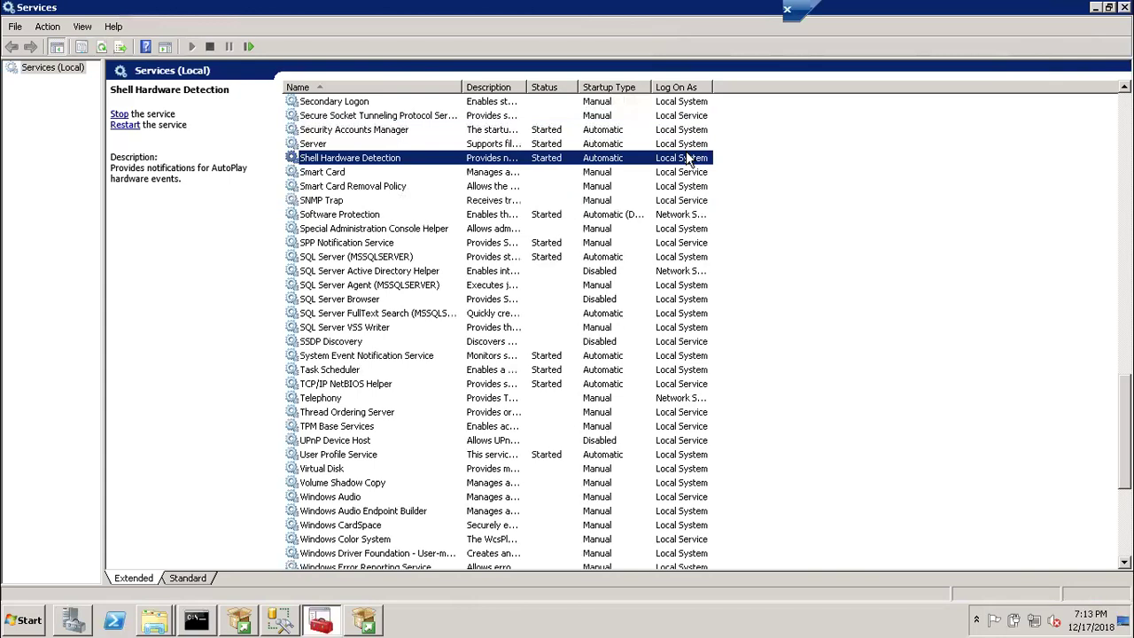
left_click_drag(928, 10, 903, 46)
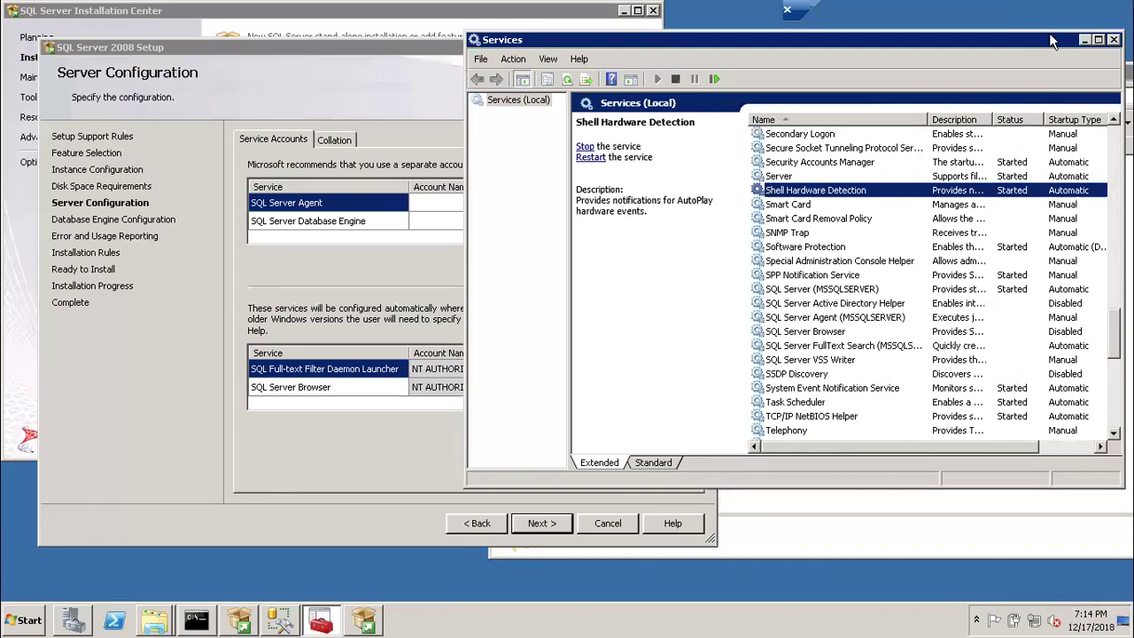
left_click(1099, 40)
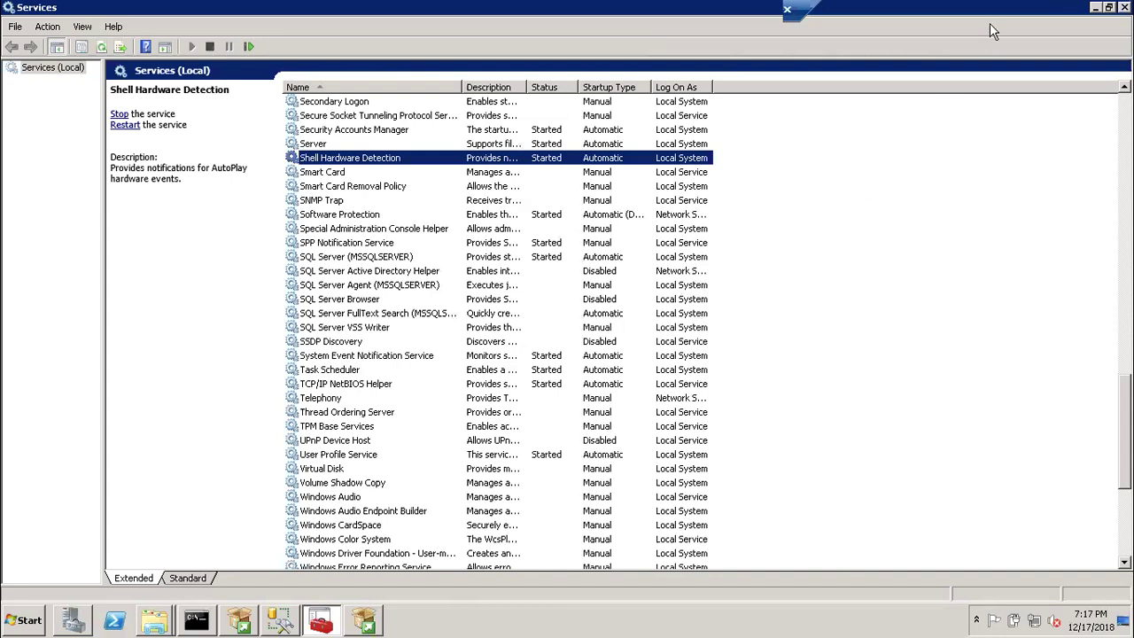
left_click_drag(987, 11, 957, 80)
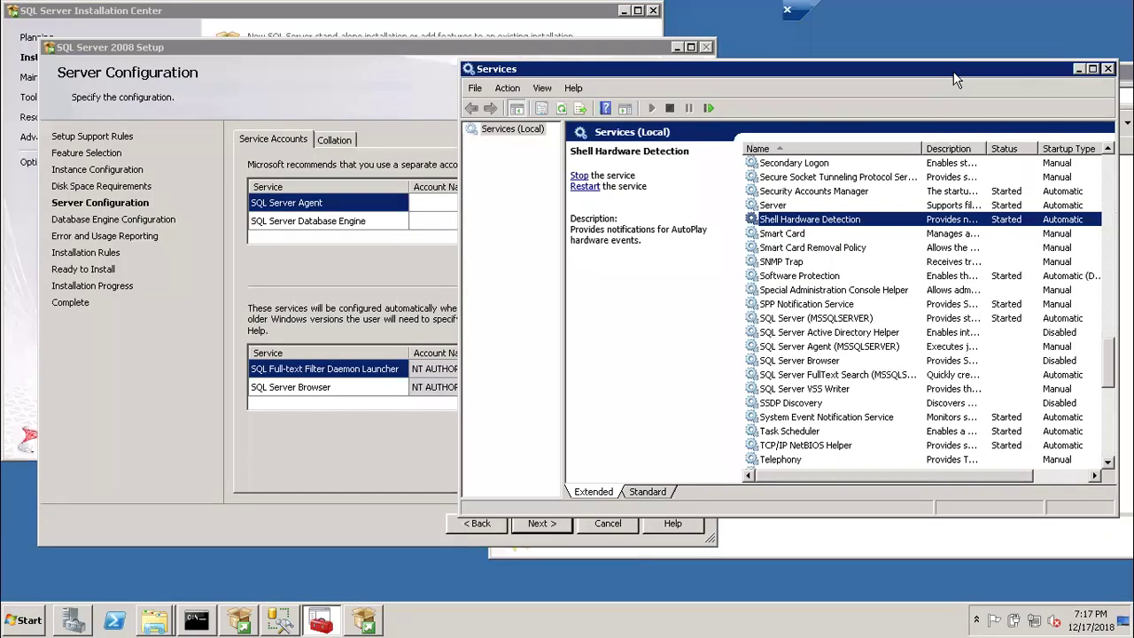
left_click(1077, 69)
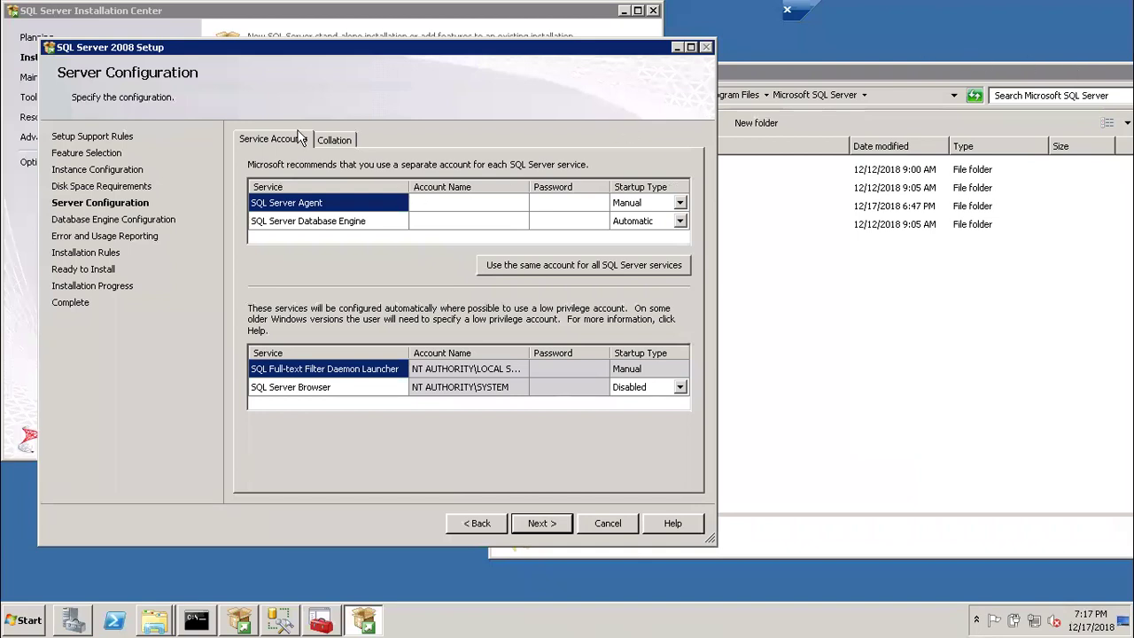
Step: Review the SQL Server Agent and Database Engine service entries and set the SQL Server Agent startup type to Automatic
left_click(260, 137)
left_click(302, 221)
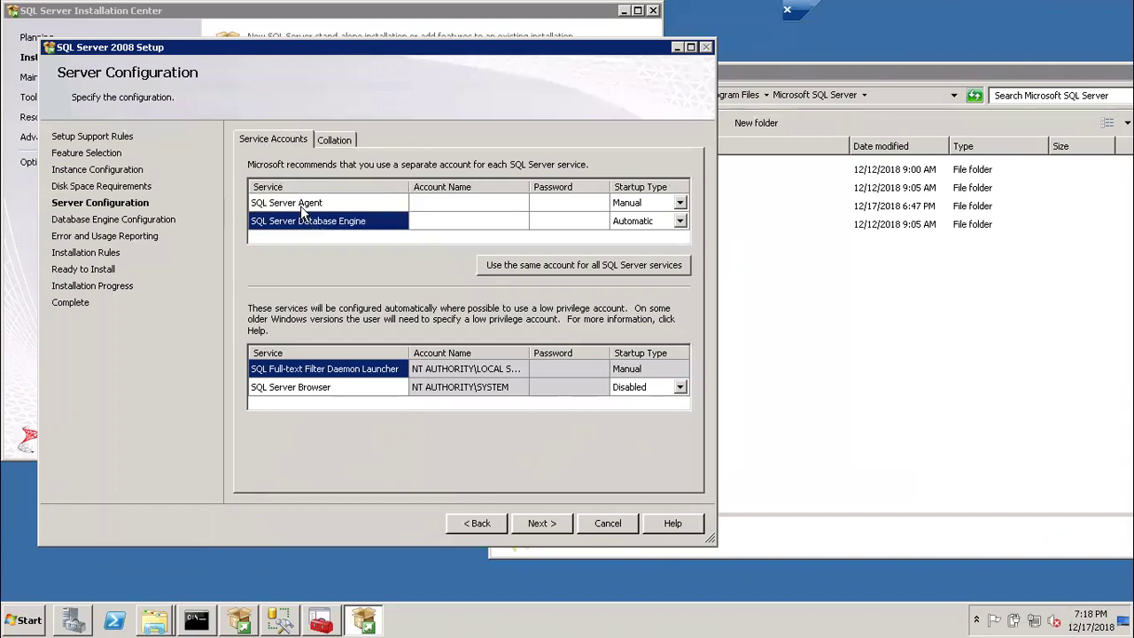
left_click(300, 205)
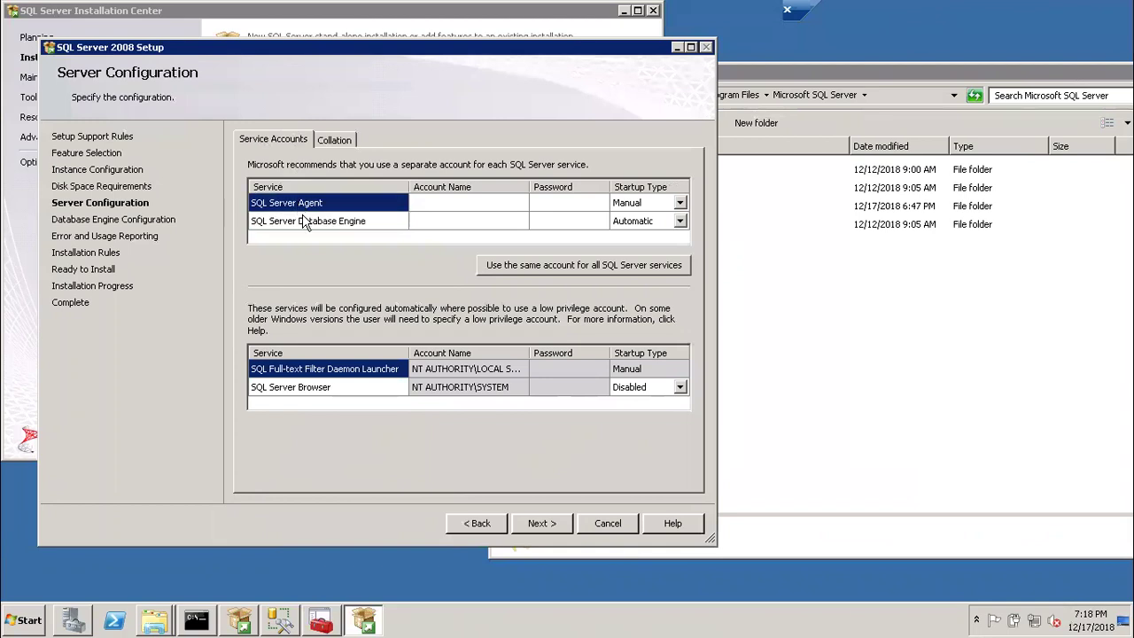
left_click(303, 218)
left_click(310, 205)
left_click(365, 230)
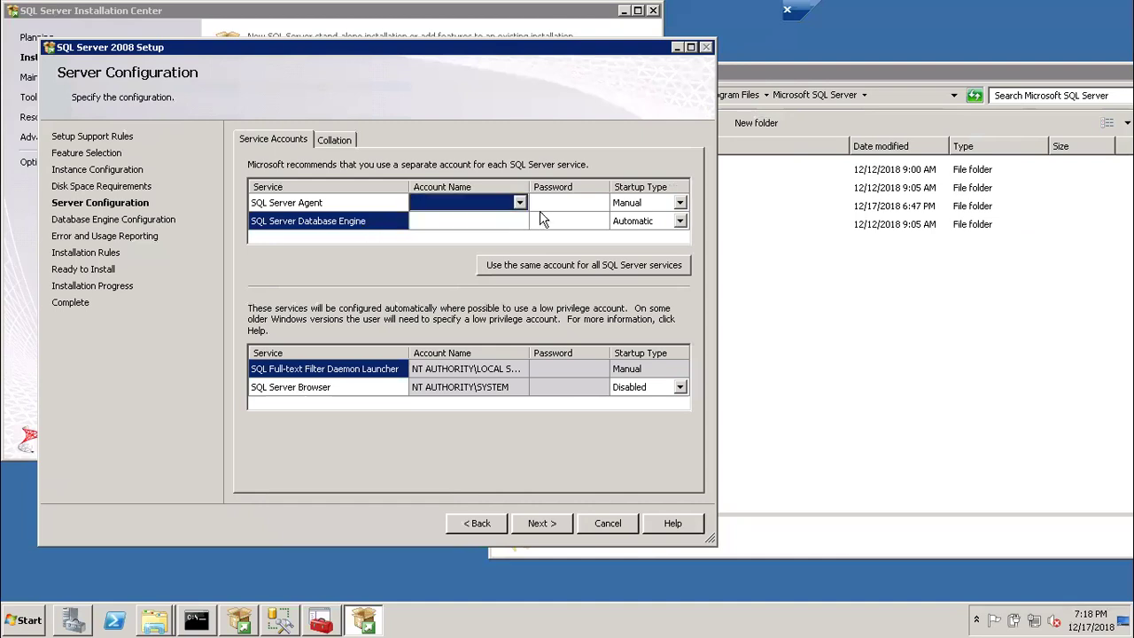
left_click(680, 204)
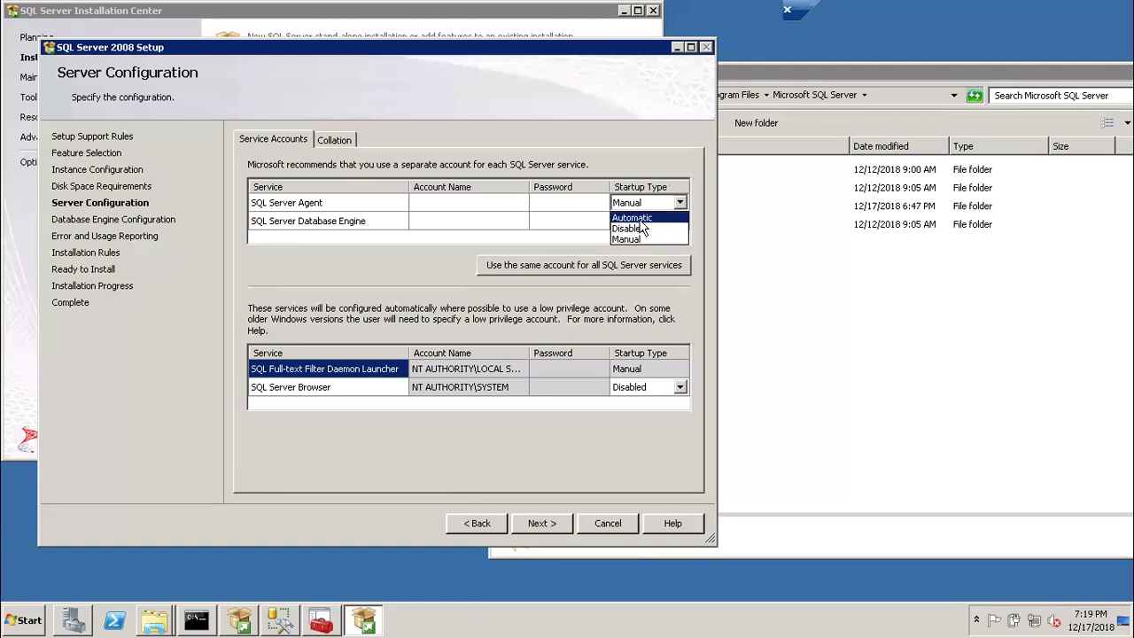
left_click(641, 221)
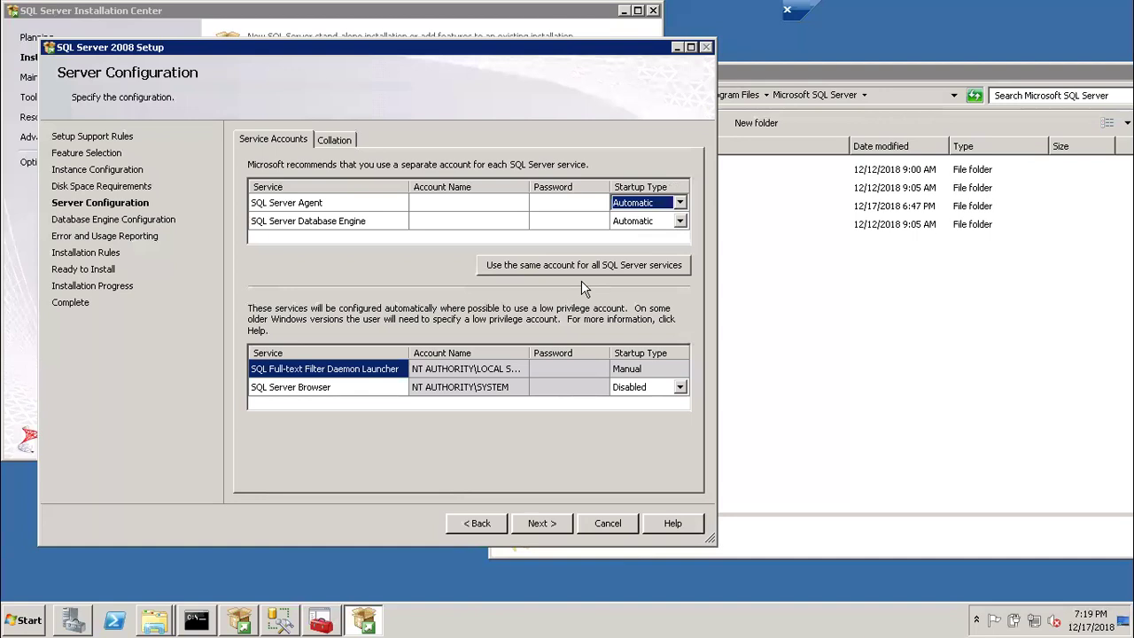
Step: View the account choices for SQL Server Agent, including the user or group browser, and cancel without selecting an account
left_click(505, 204)
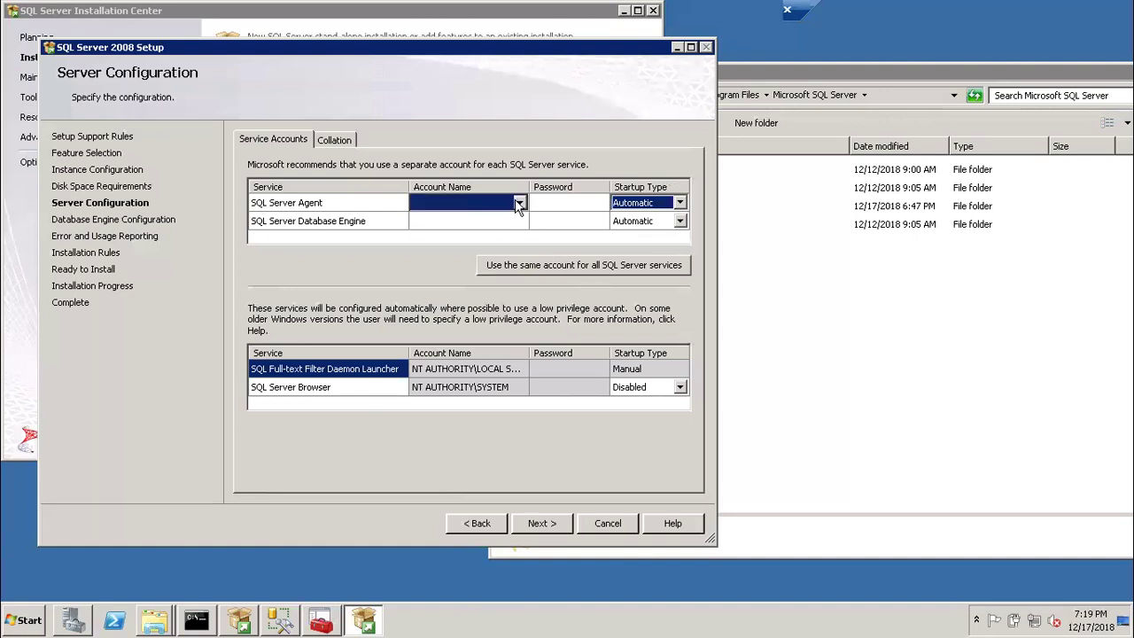
left_click(519, 203)
left_click(520, 203)
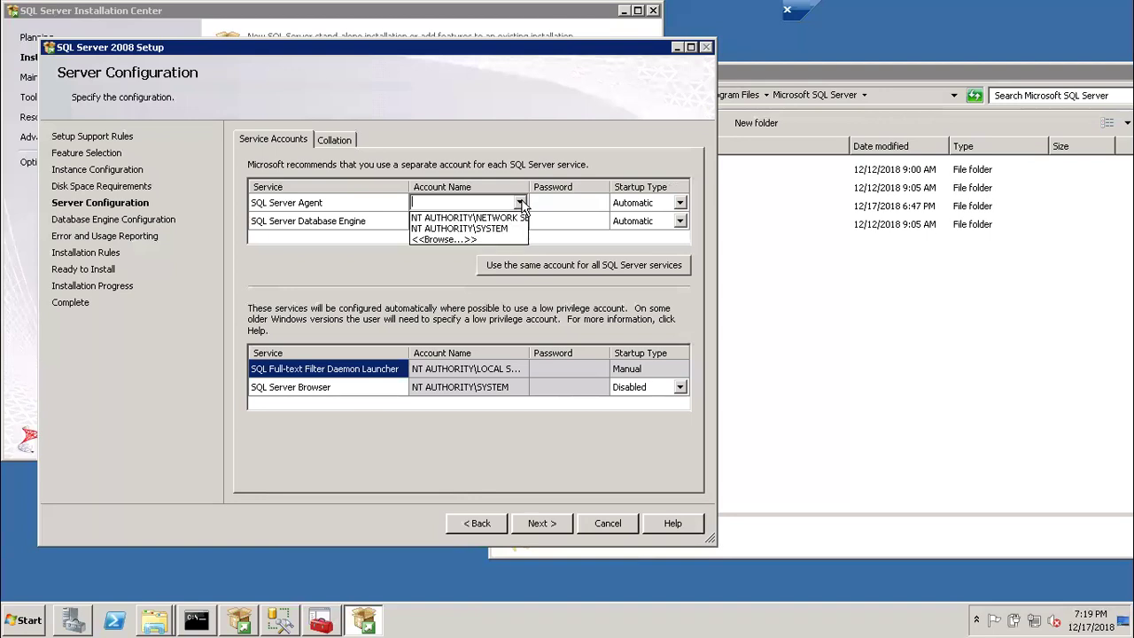
left_click(477, 238)
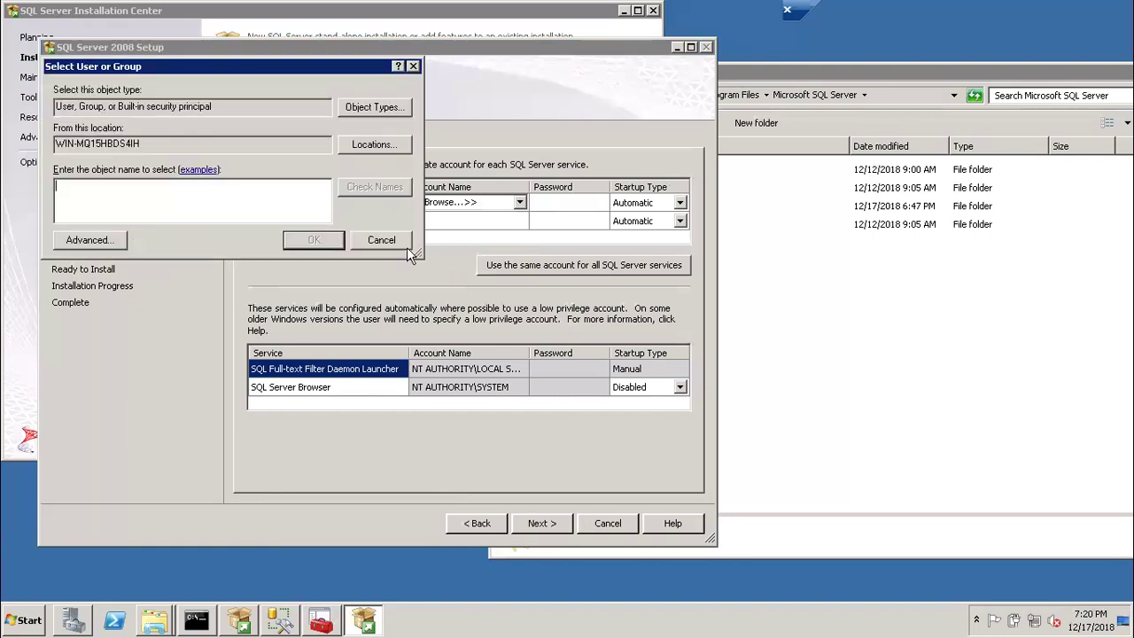
left_click(381, 240)
Step: Set the SQL Server Agent service account to NT AUTHORITY\SYSTEM and check whether a password can be entered for it
left_click(446, 221)
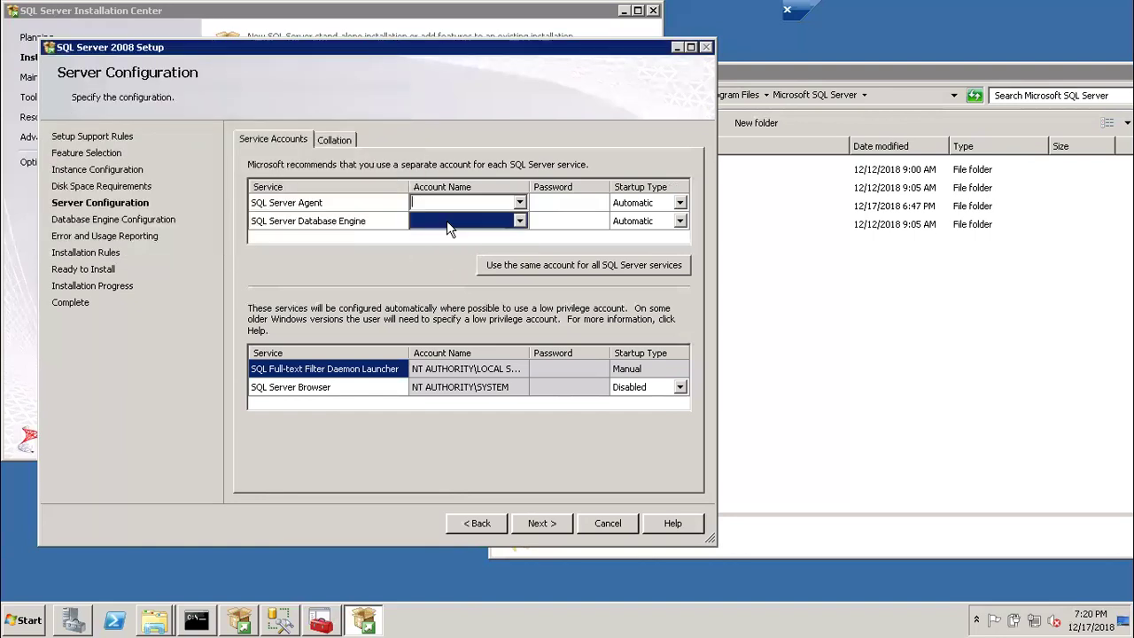
left_click(519, 203)
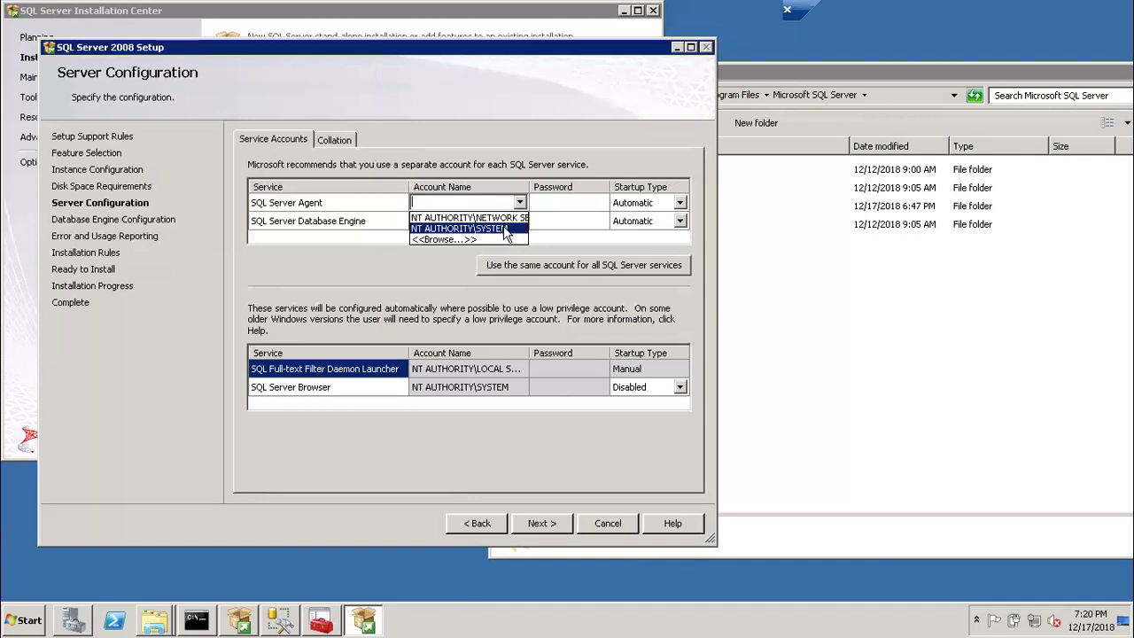
left_click(505, 229)
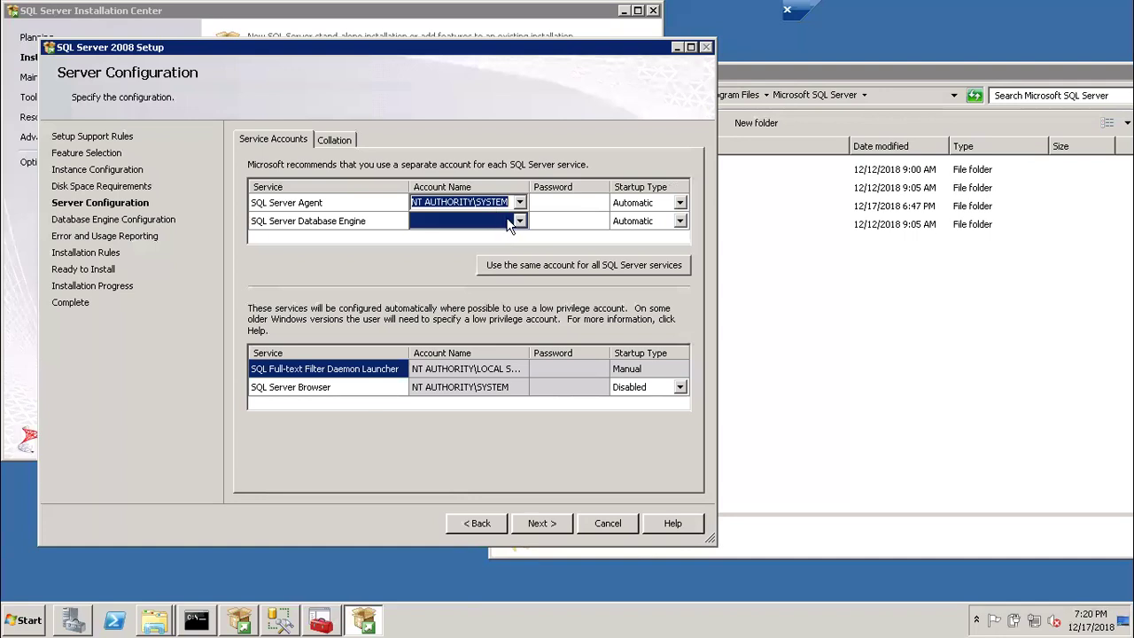
left_click(520, 222)
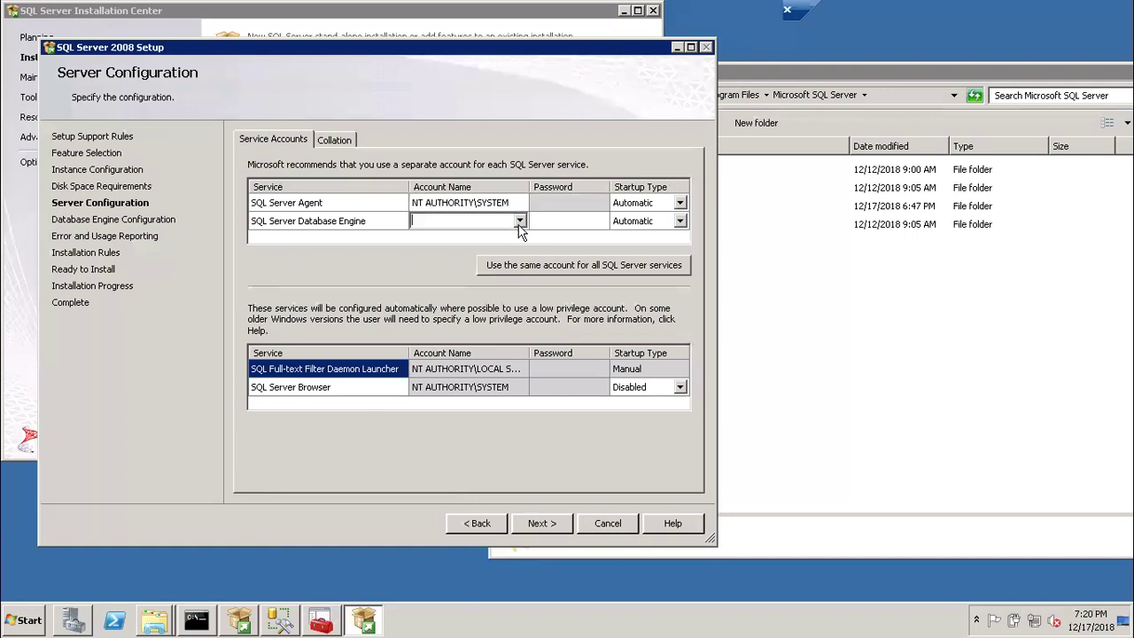
left_click(491, 204)
left_click(543, 211)
left_click(559, 210)
left_click(560, 210)
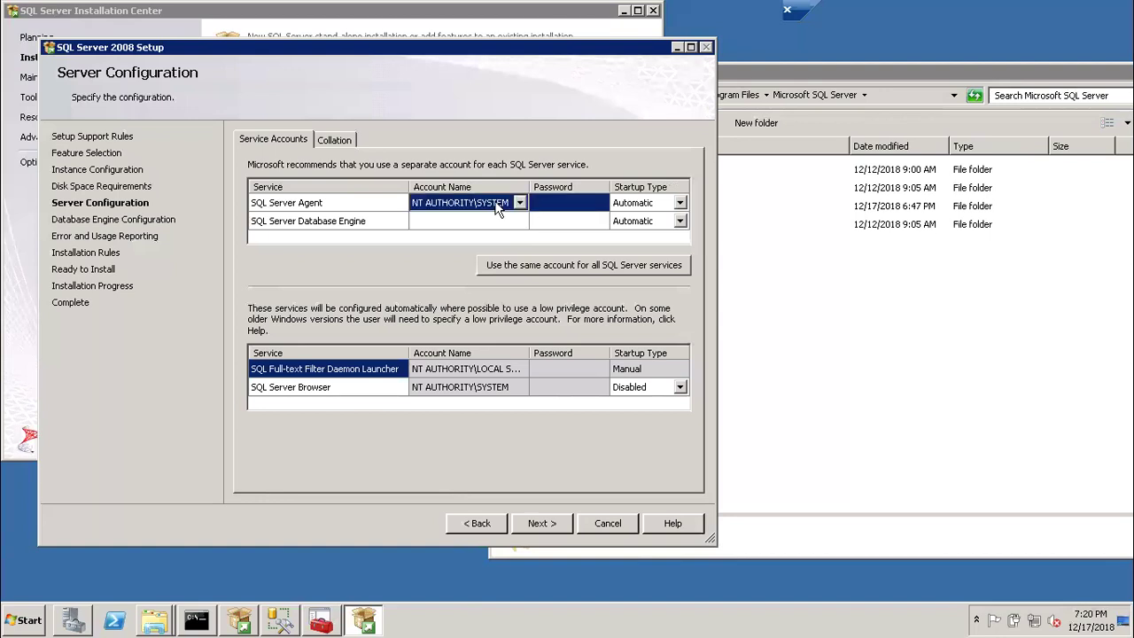
left_click(550, 222)
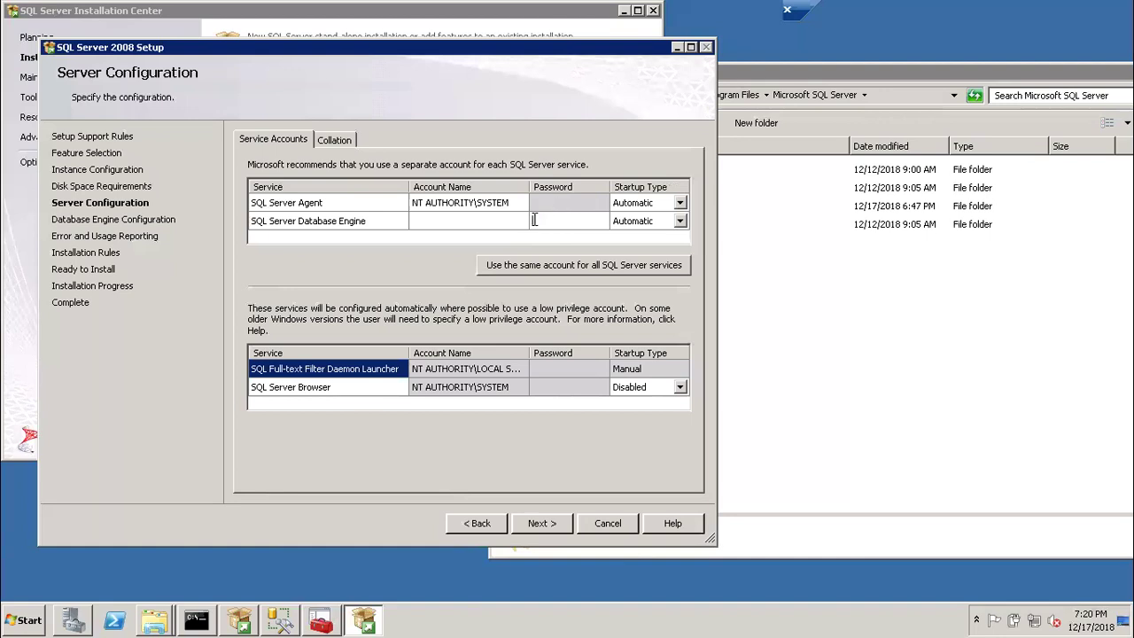
left_click(534, 203)
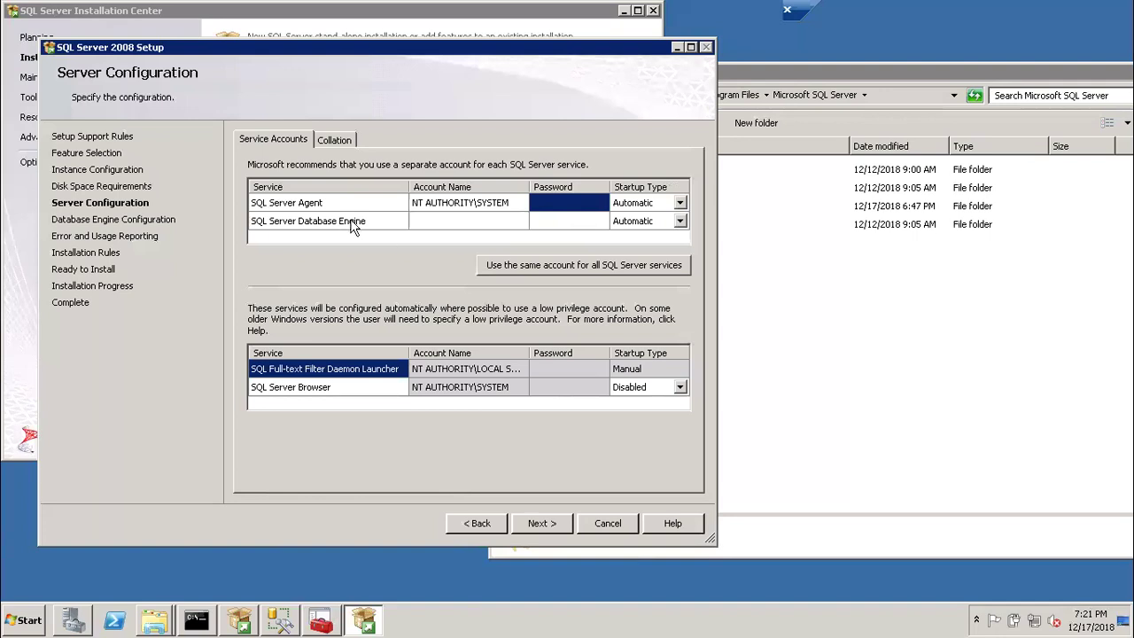
Step: Set the SQL Server Database Engine service account to NT AUTHORITY\SYSTEM
left_click(525, 222)
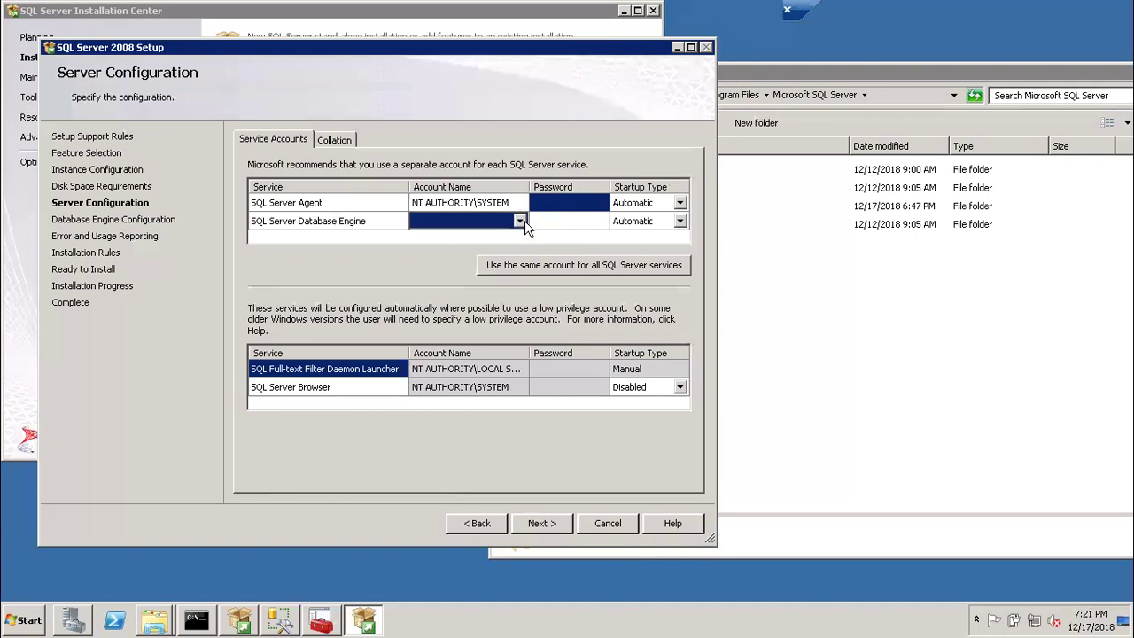
left_click(521, 221)
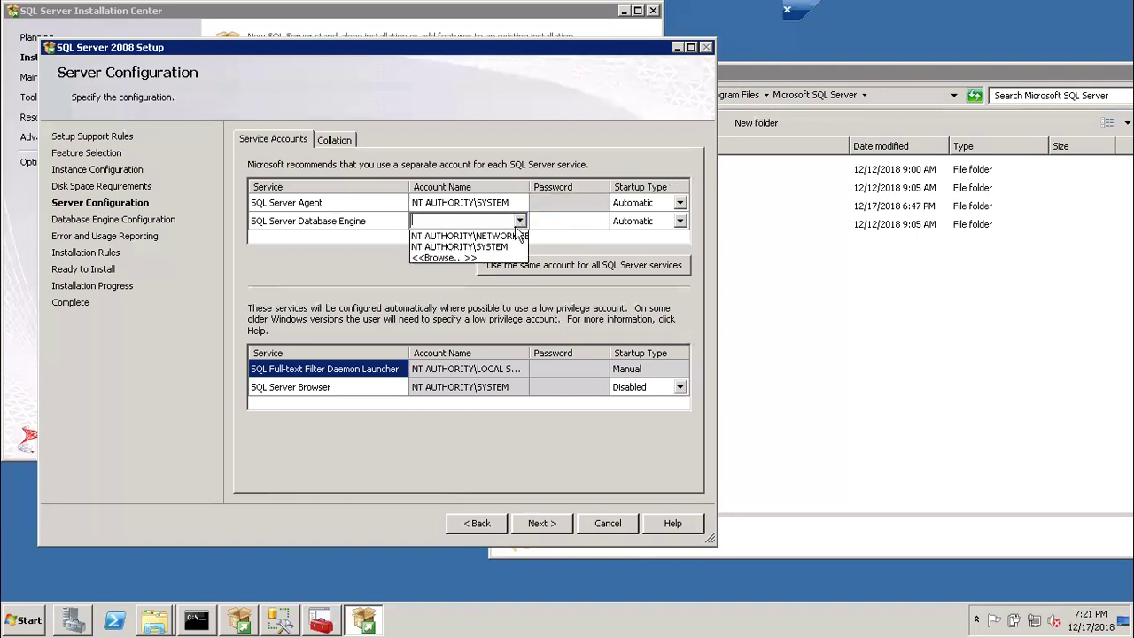
left_click(501, 247)
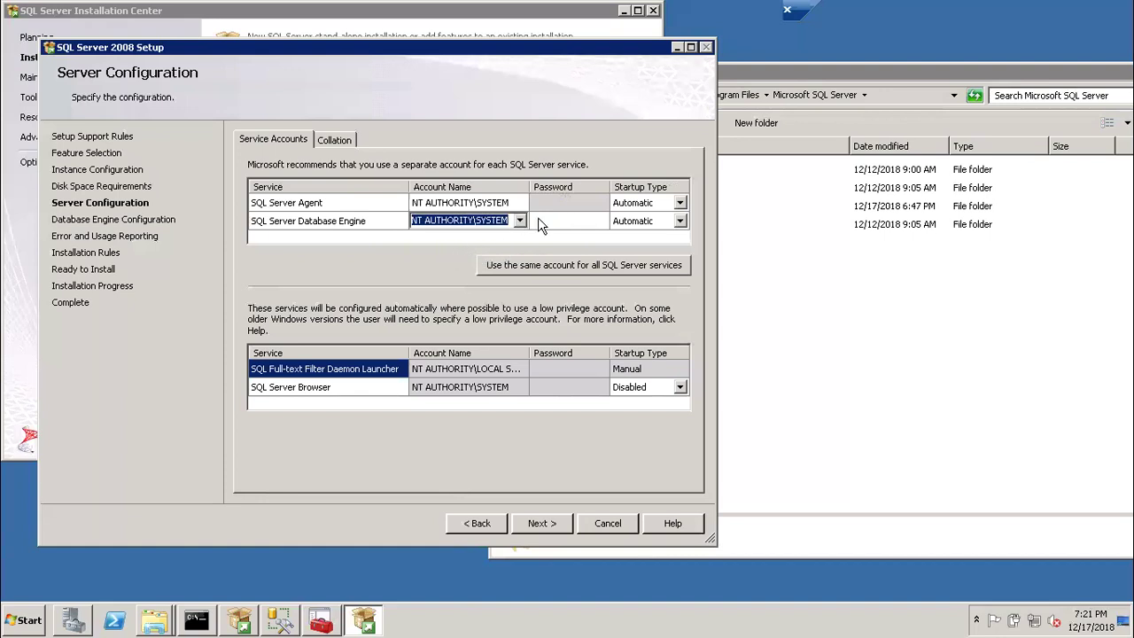
left_click(564, 227)
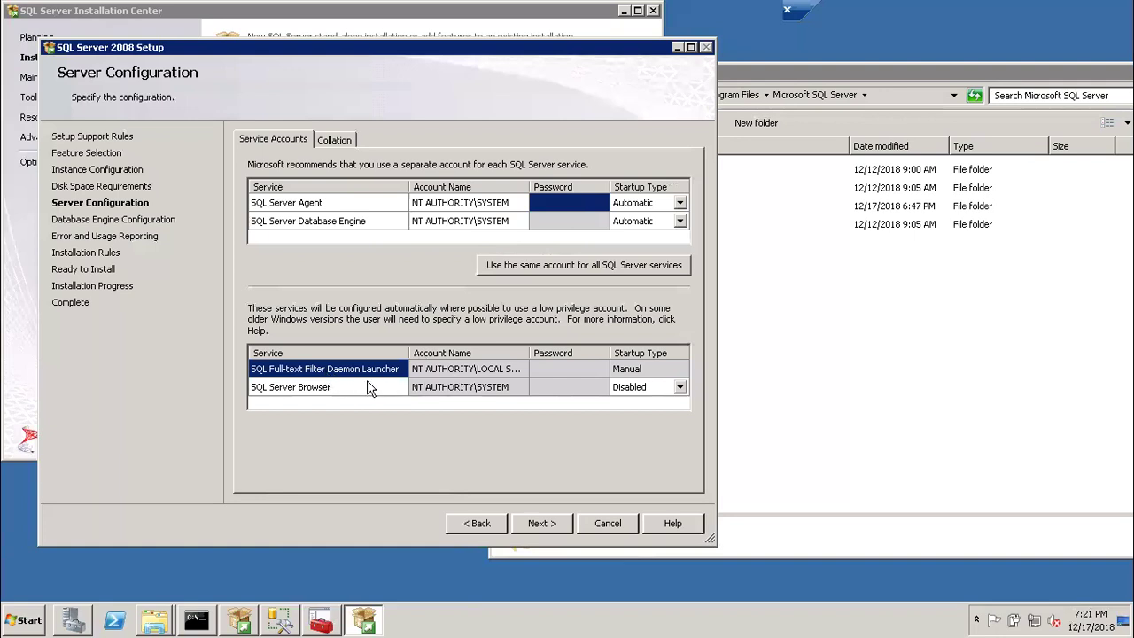
Step: Check the preconfigured accounts of the SQL Full-text Filter Daemon Launcher and SQL Server Browser services
left_click(454, 373)
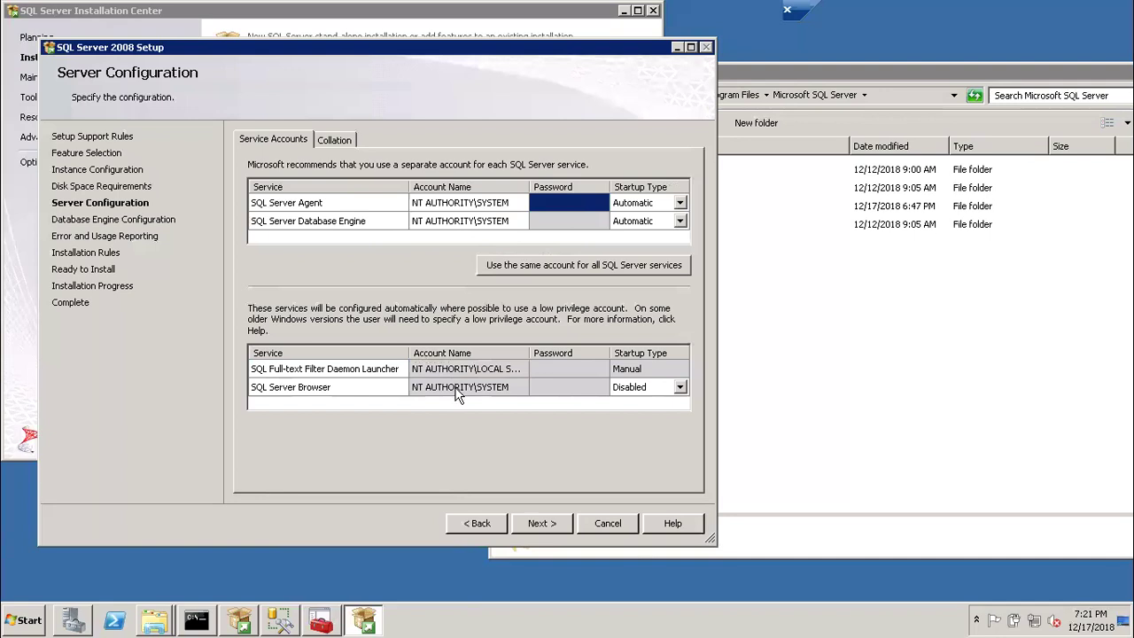
left_click(456, 390)
left_click(535, 389)
Step: Review the Database Engine collation and its customization options, cancelling the customization dialog
left_click(343, 141)
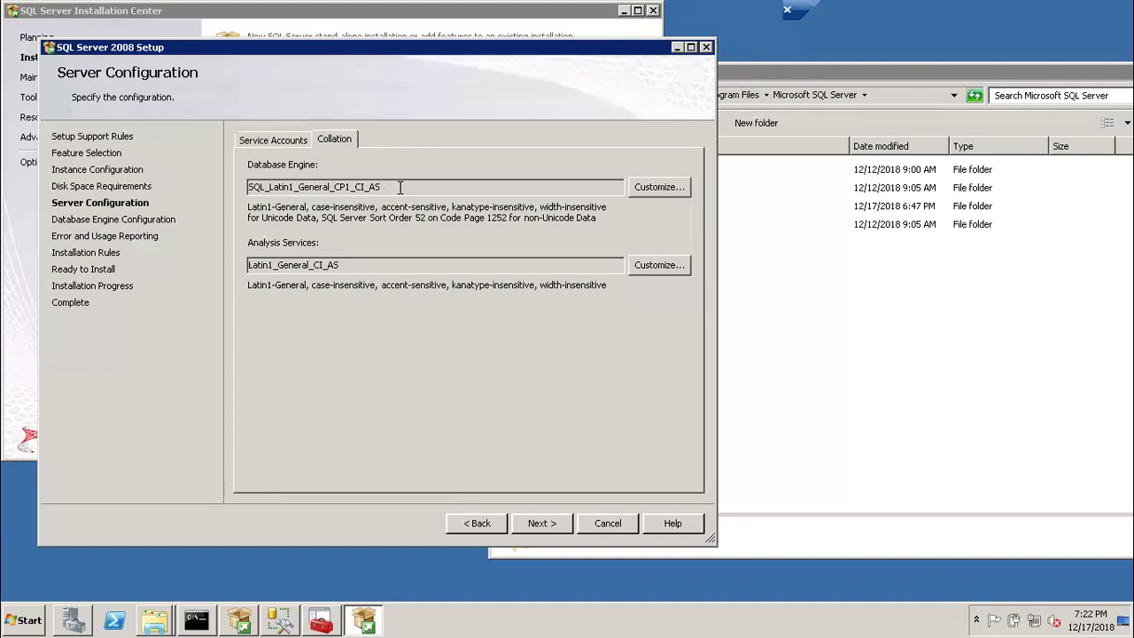
left_click_drag(381, 187, 238, 193)
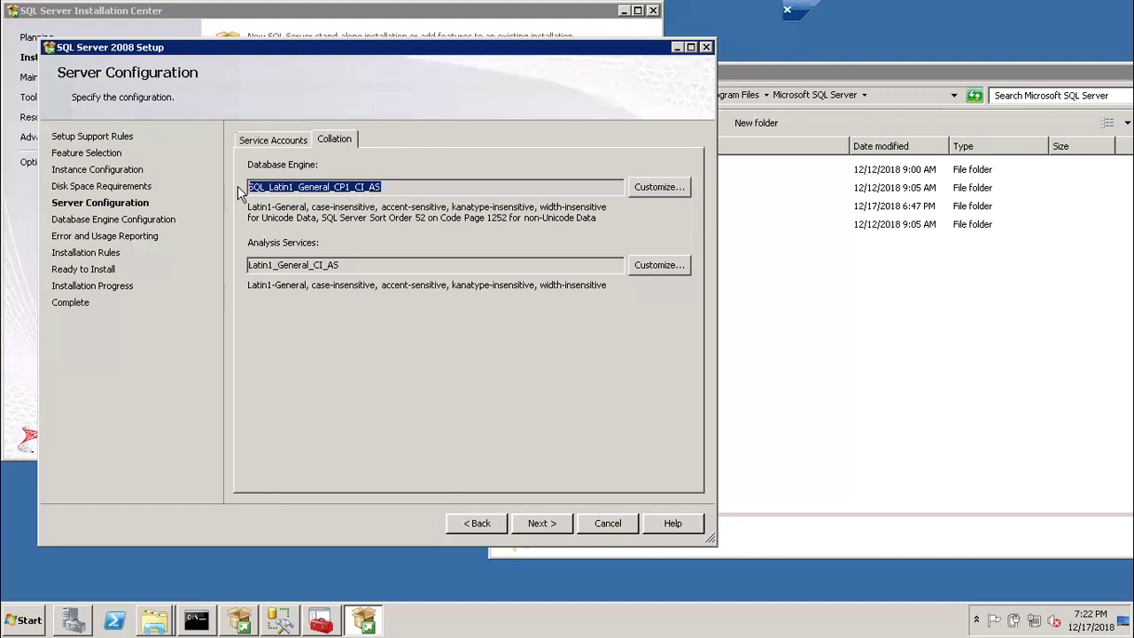
left_click(389, 189)
left_click_drag(390, 190, 249, 195)
left_click(657, 188)
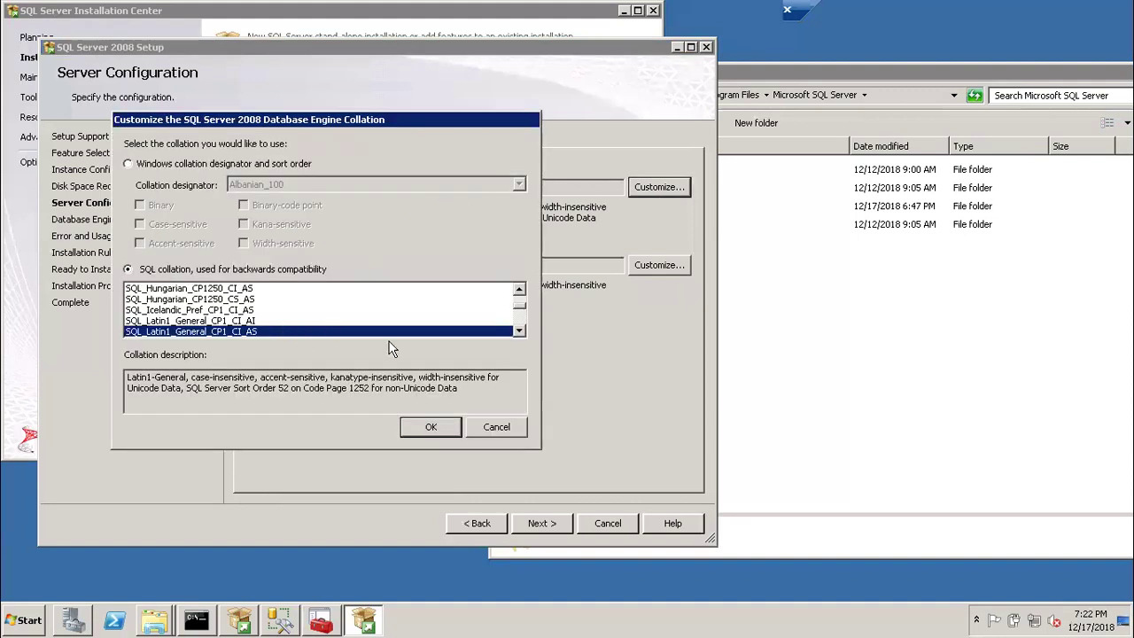
left_click(509, 426)
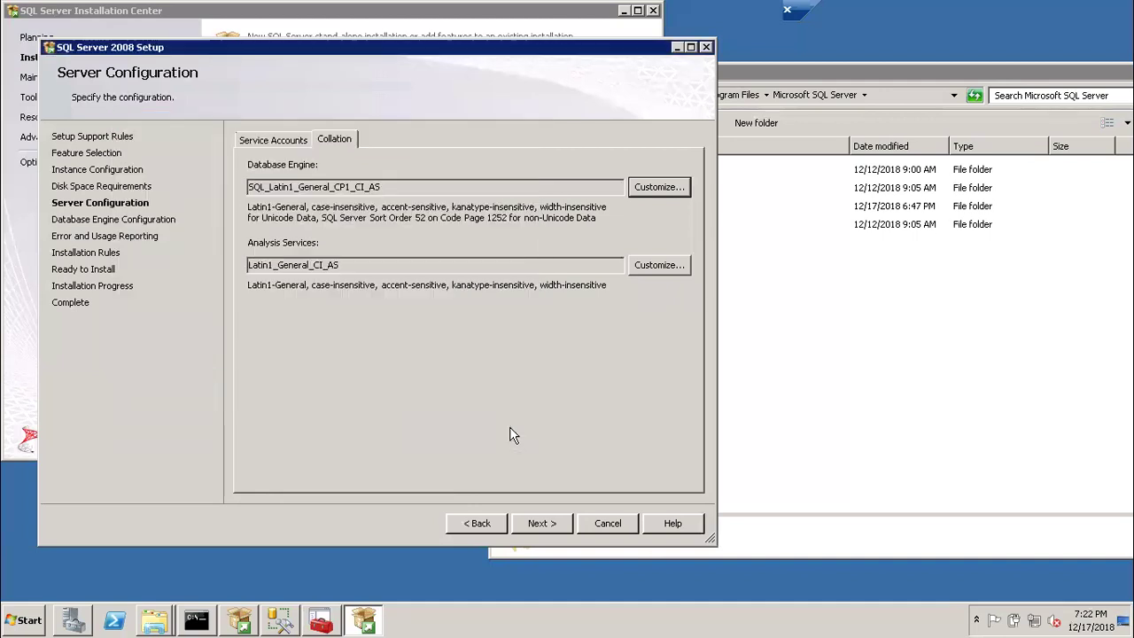
Step: Examine the code page, case-sensitivity and accent-sensitivity parts of the Database Engine collation name
left_click_drag(352, 187, 334, 188)
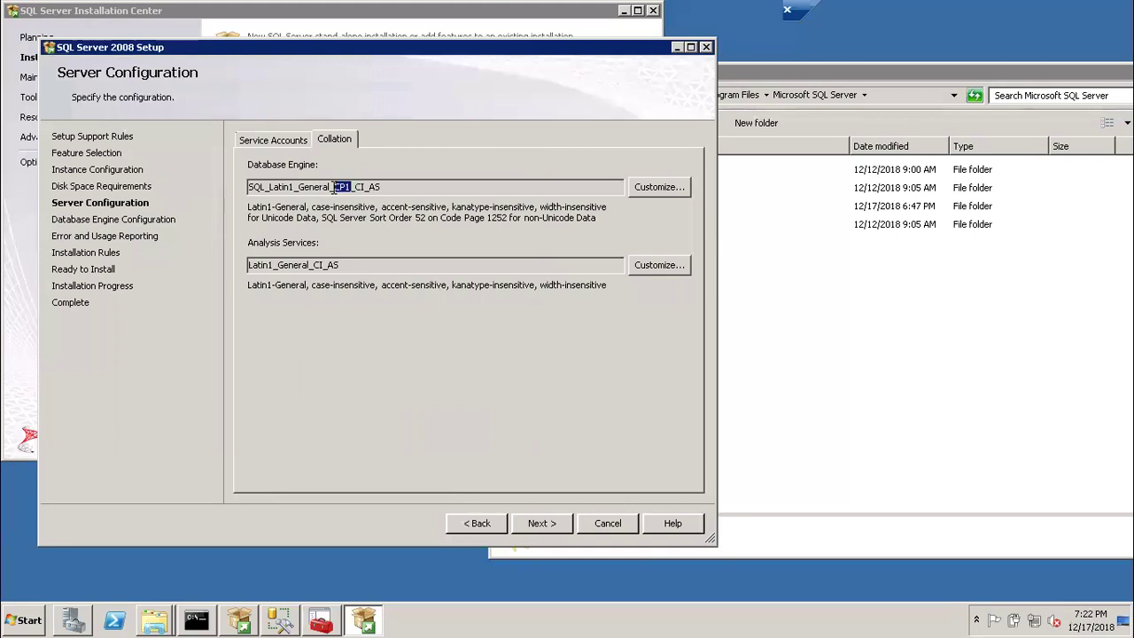
left_click_drag(355, 187, 367, 189)
left_click_drag(368, 189, 387, 187)
left_click(403, 192)
left_click_drag(403, 192, 241, 195)
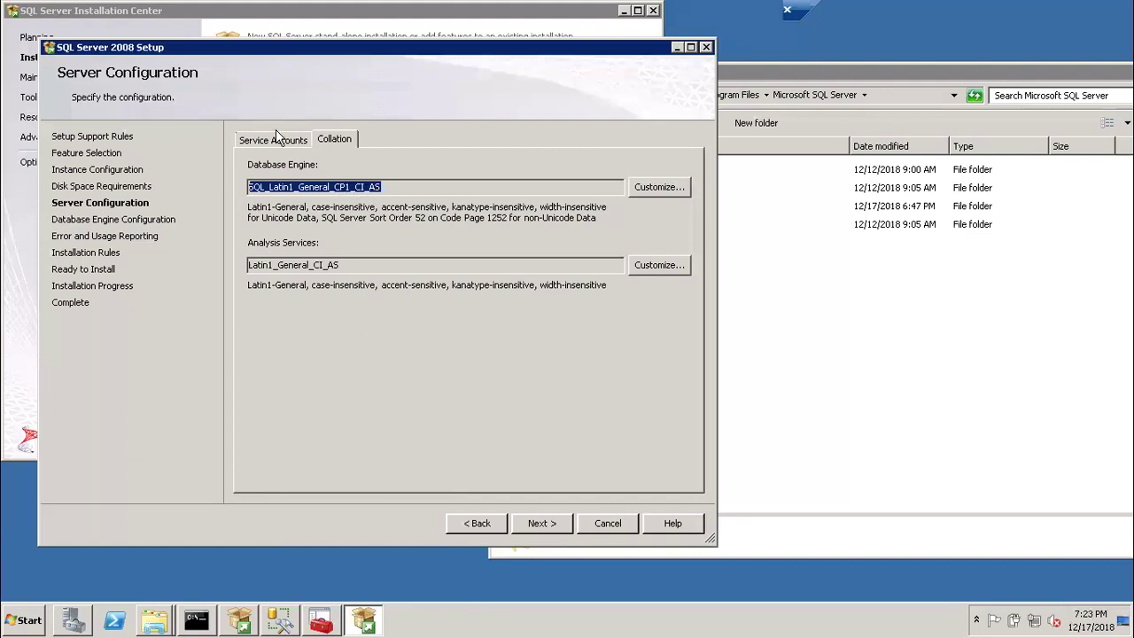
Step: Accept the server configuration, continue to Database Engine Configuration and choose Mixed Mode authentication
left_click(542, 524)
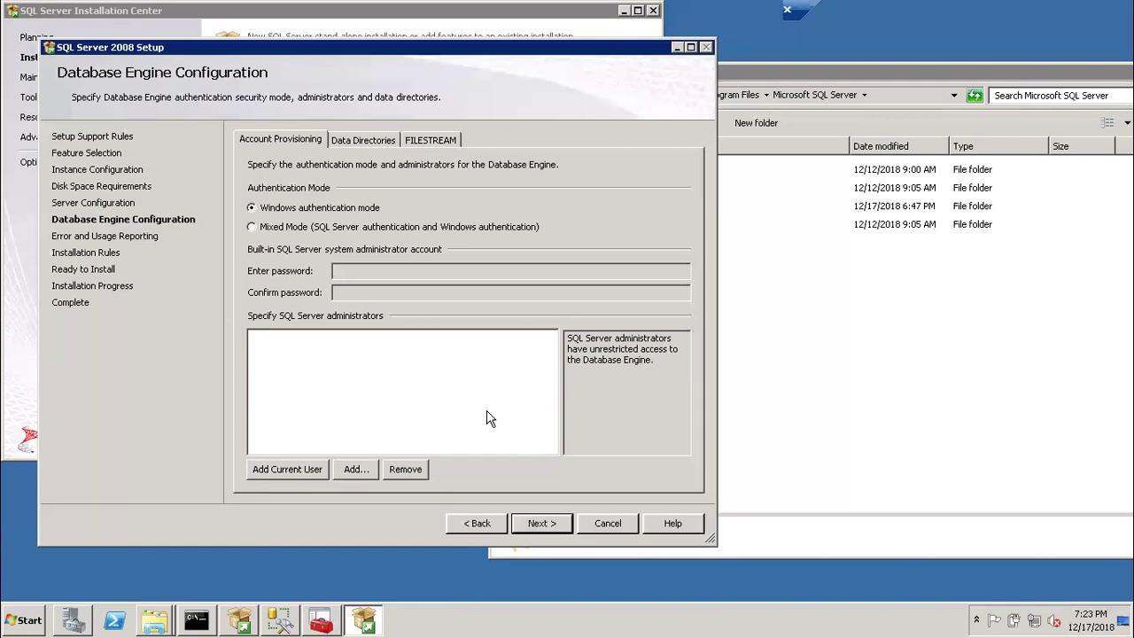
left_click(253, 227)
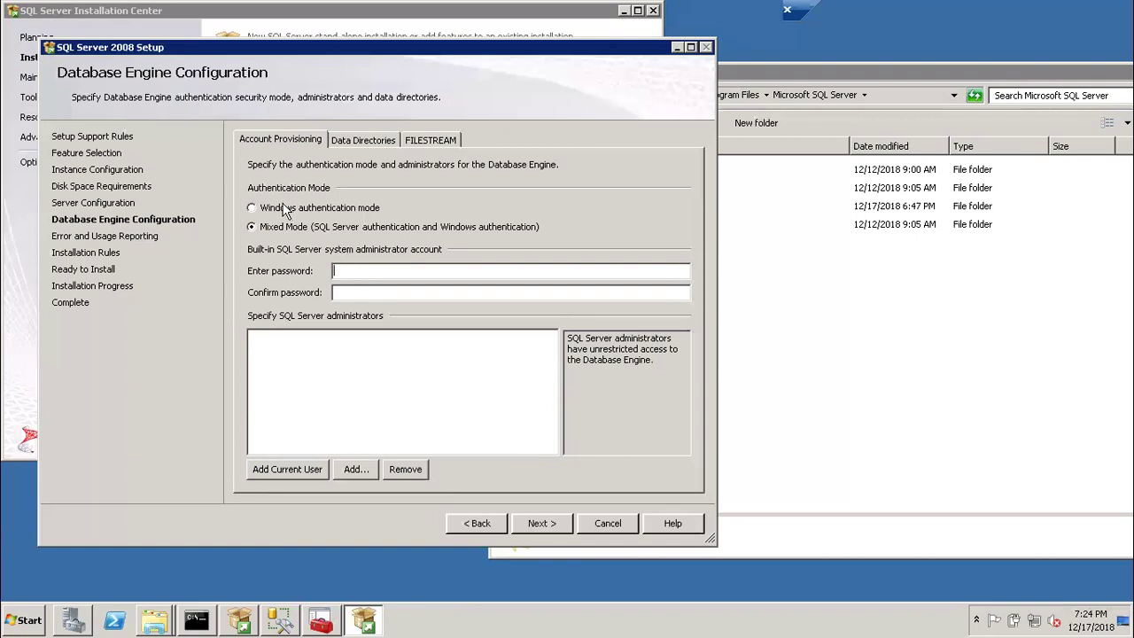
Step: Switch the Database Engine to Windows authentication mode and open the Local Users and Groups console with lusrmgr.msc
left_click(253, 207)
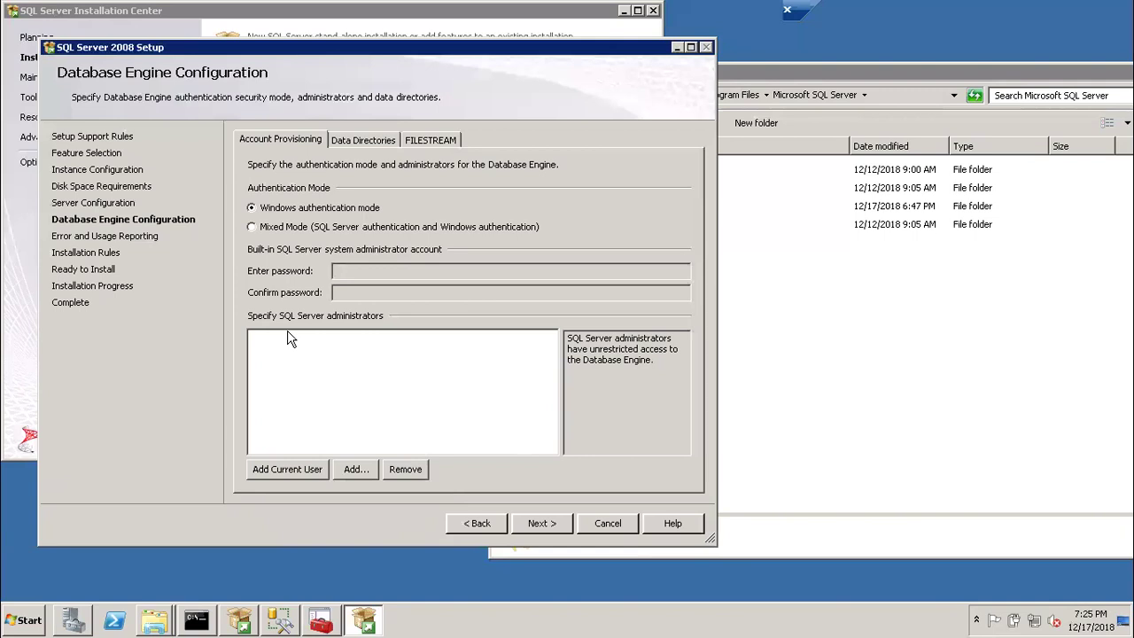
key("super+r")
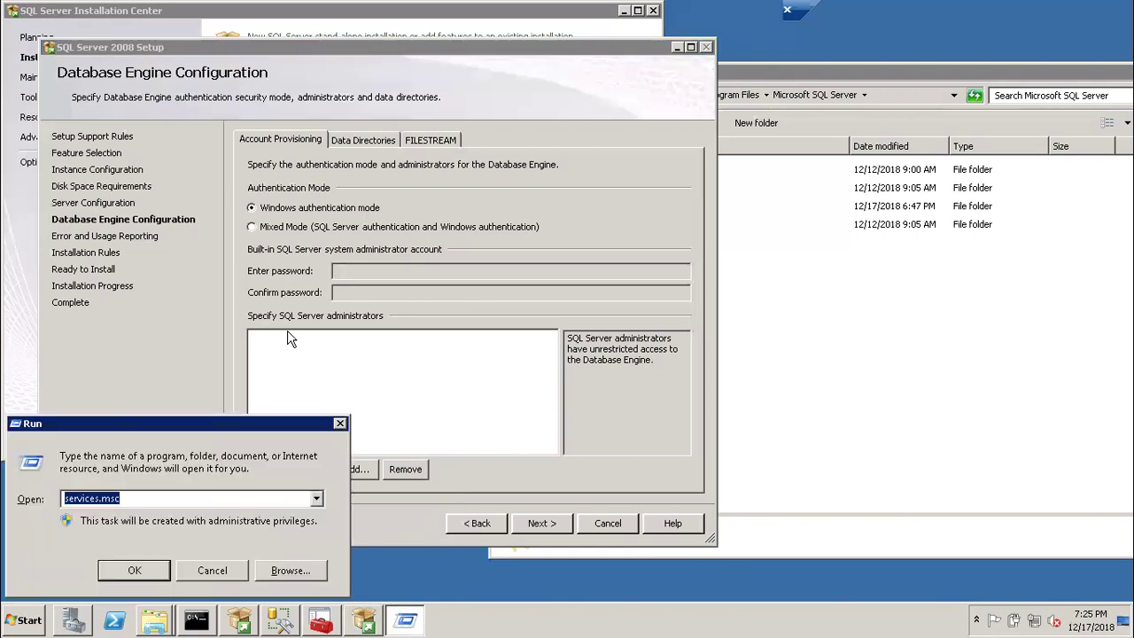
type("lusr")
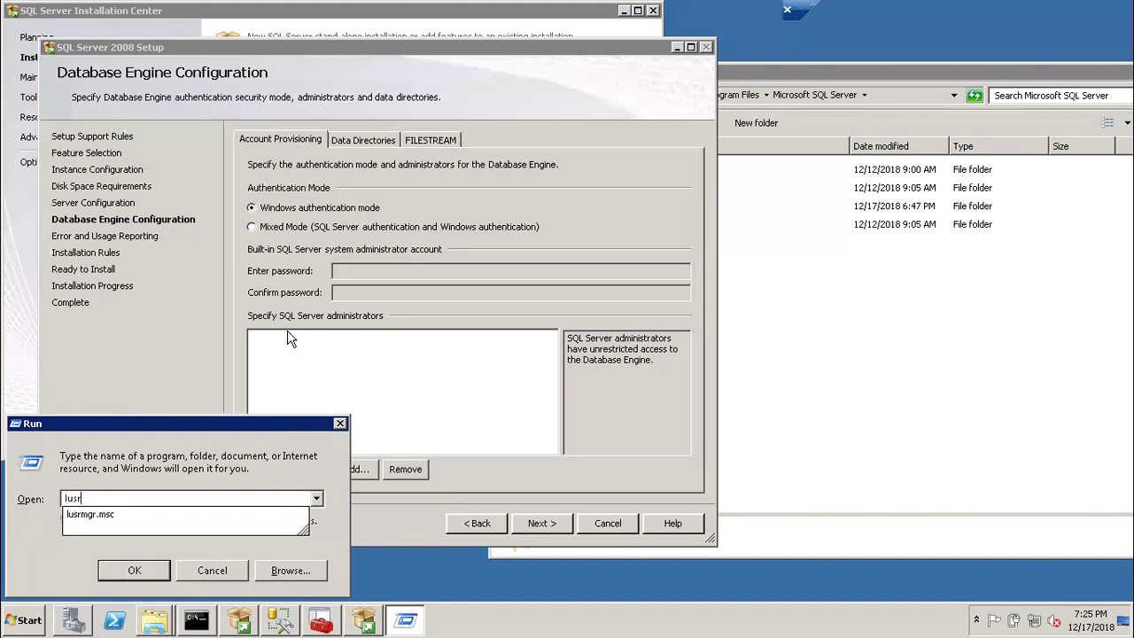
key("Down")
key("Return")
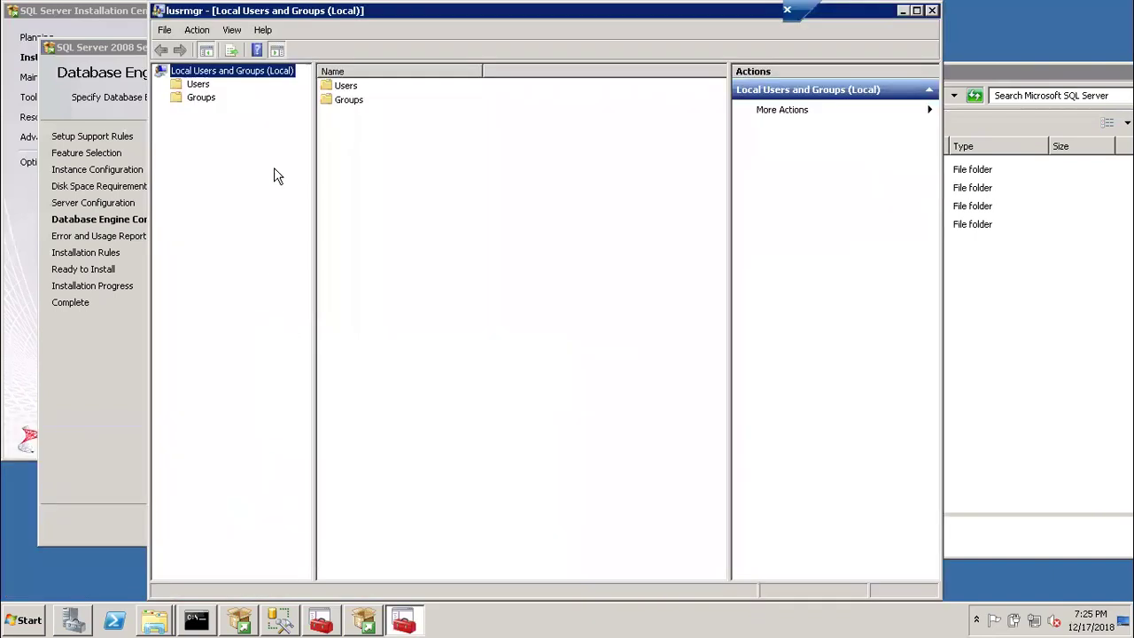
Step: Review the members of the local Administrators group, cancel adding another user, and minimize the Local Users and Groups console
double_click(329, 101)
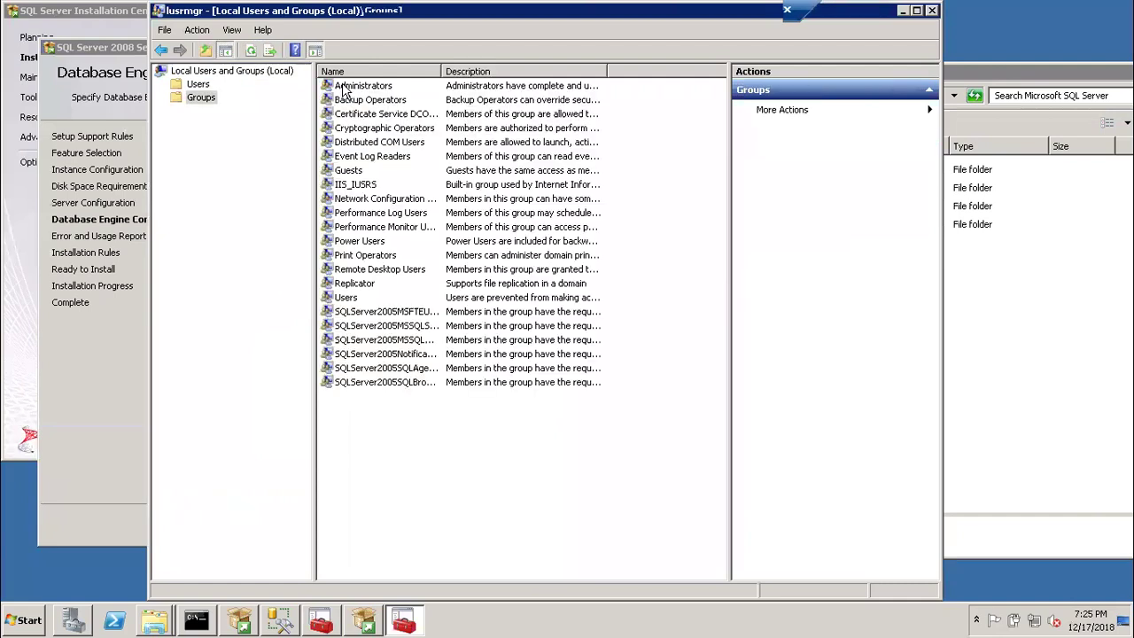
double_click(343, 86)
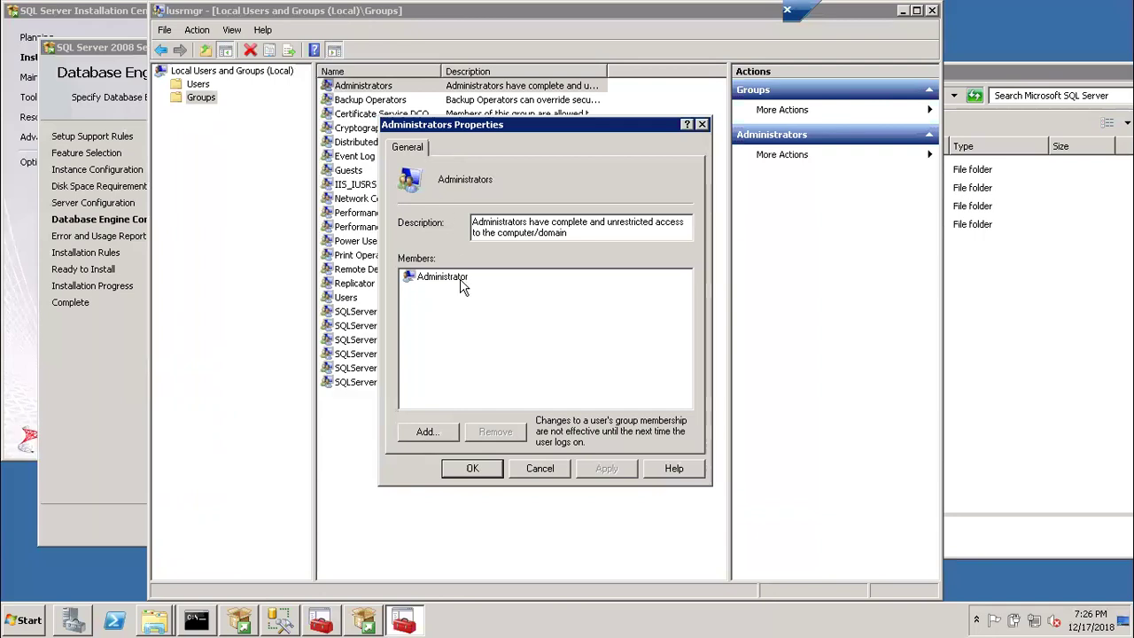
left_click(428, 431)
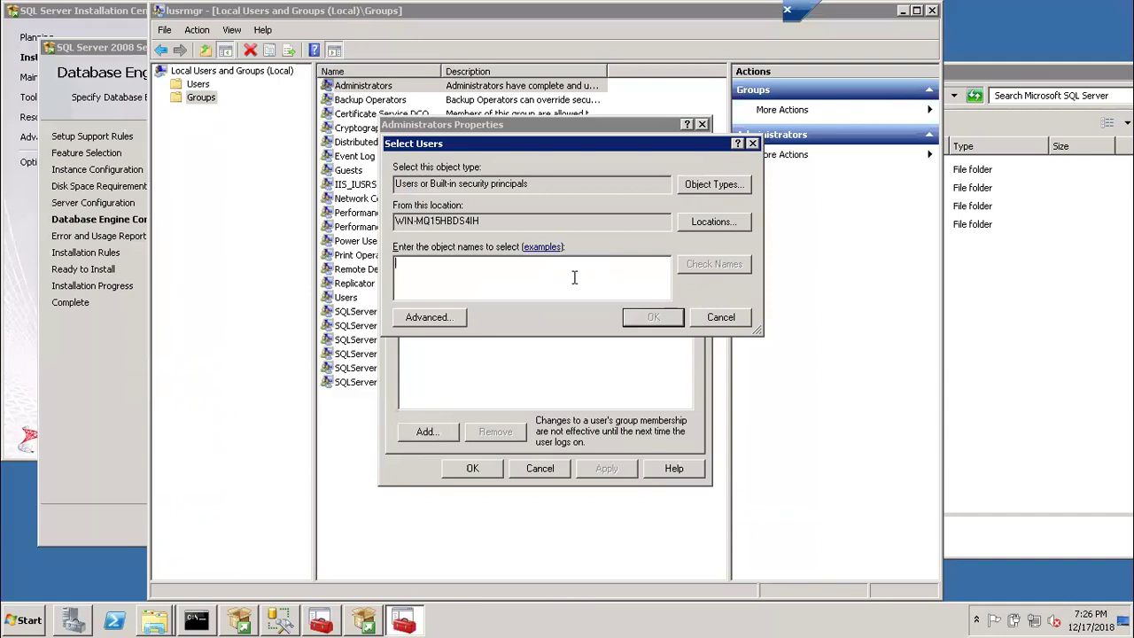
left_click(720, 316)
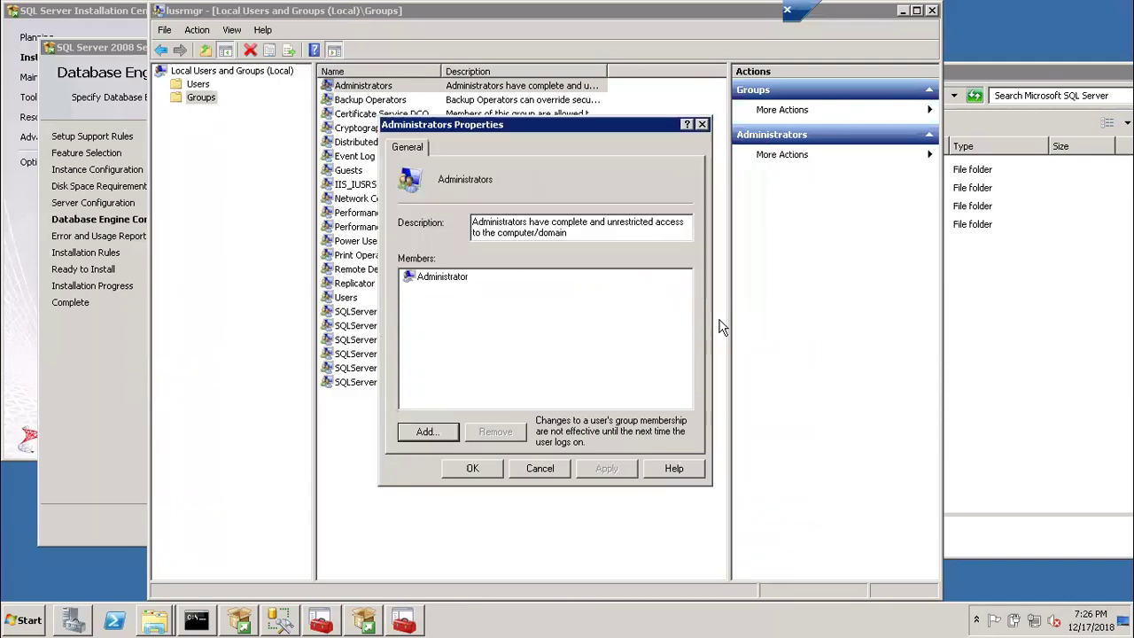
left_click(538, 472)
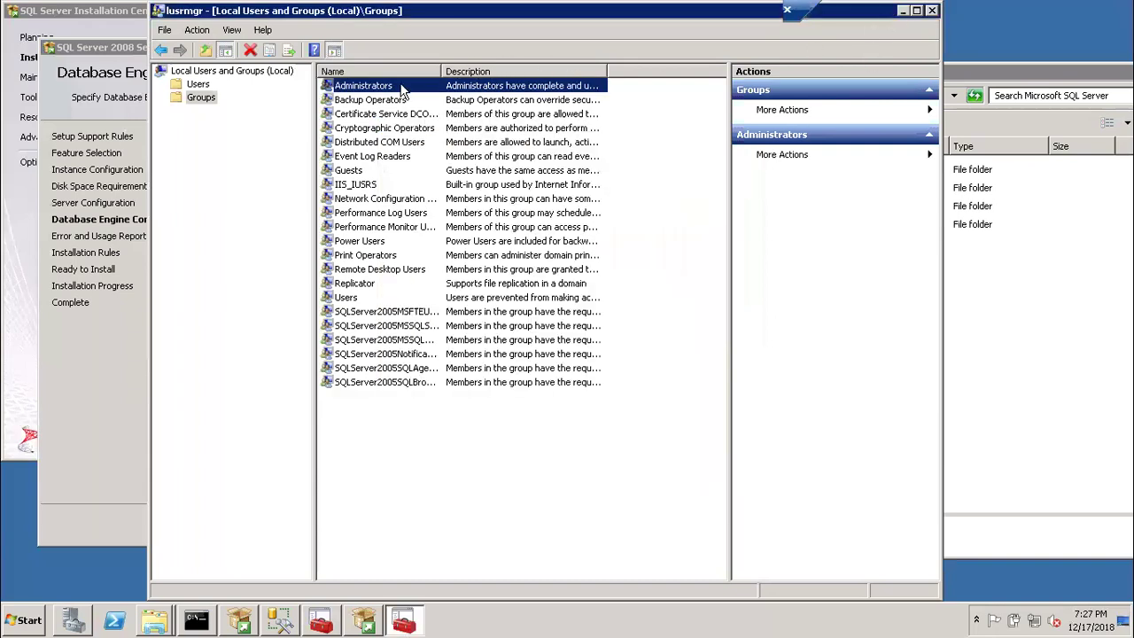
left_click(903, 12)
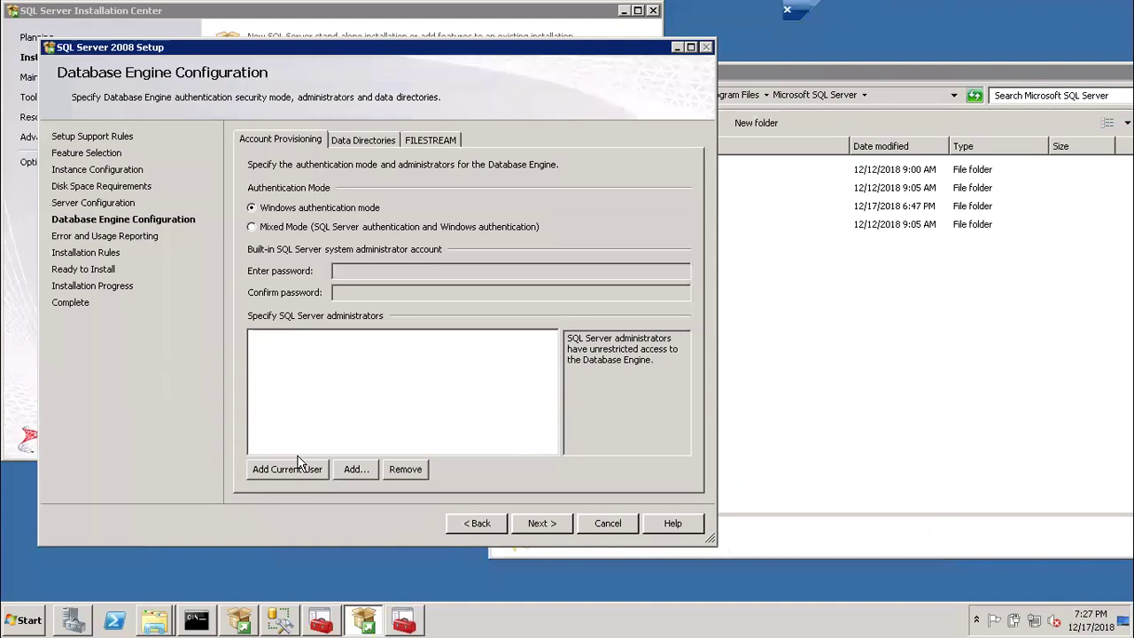
Step: Add the current user as a SQL Server administrator, cancelling the selection dialog for other users or groups
left_click(354, 469)
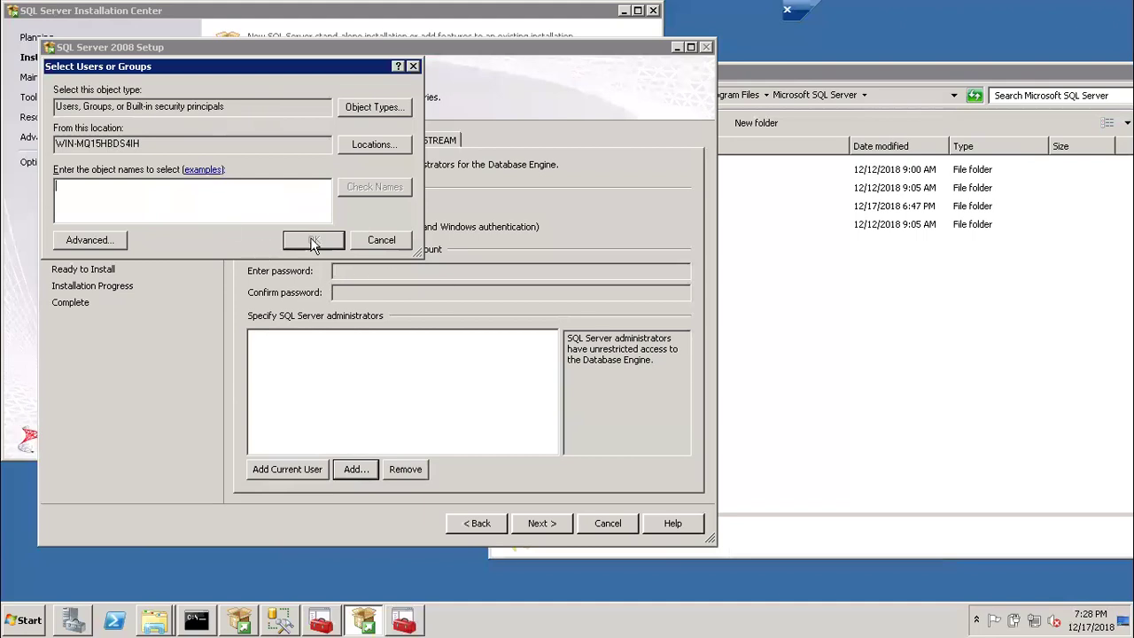
left_click(390, 243)
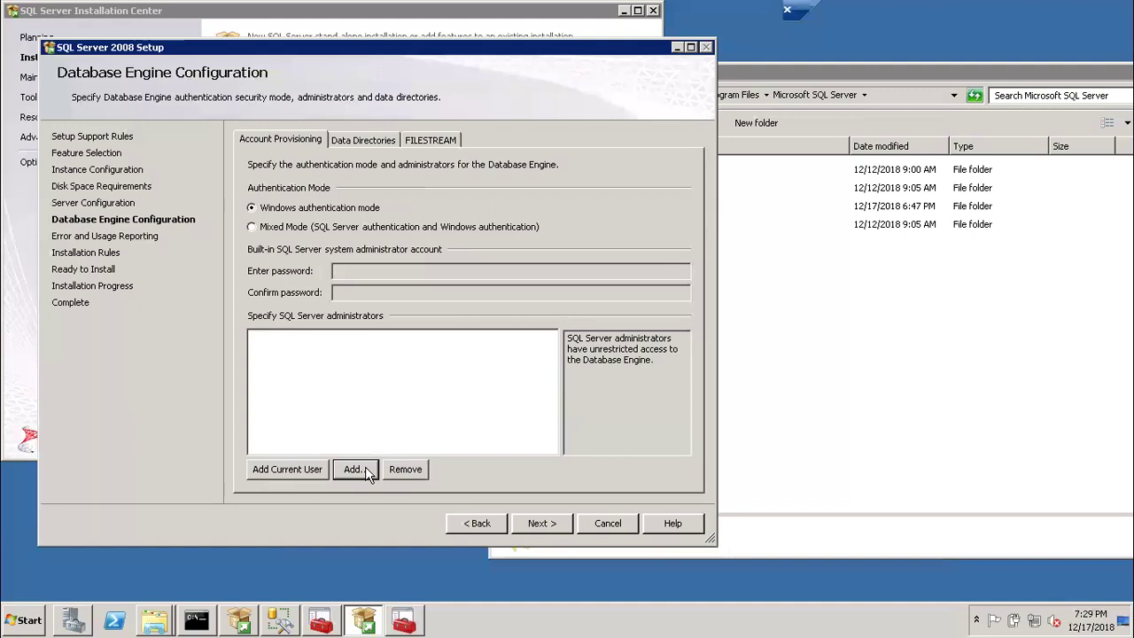
left_click(300, 468)
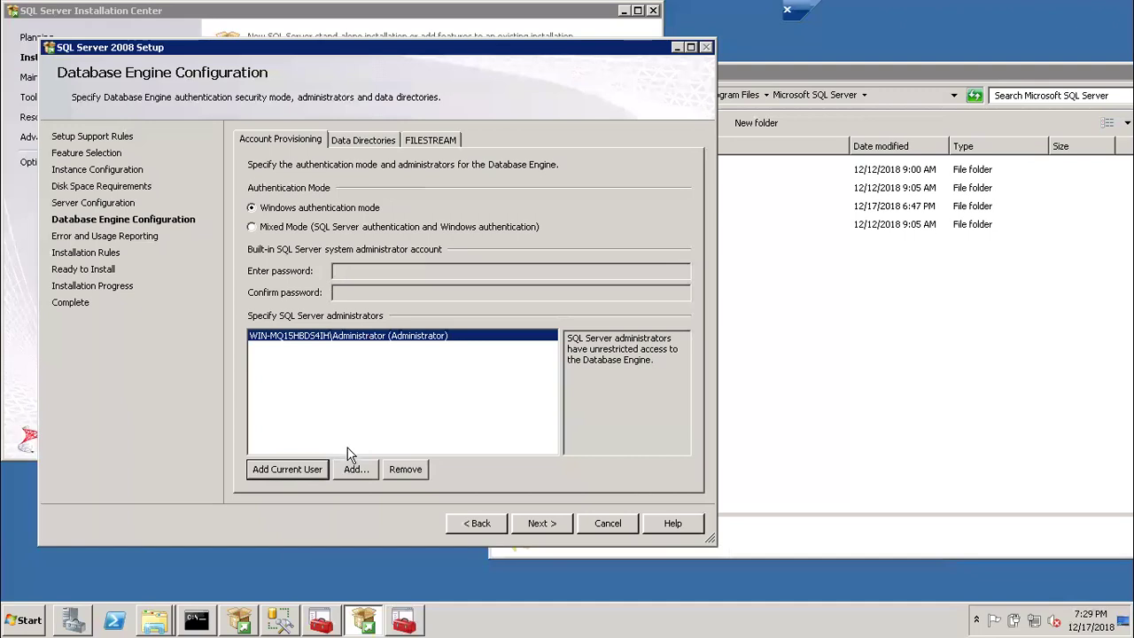
left_click(355, 468)
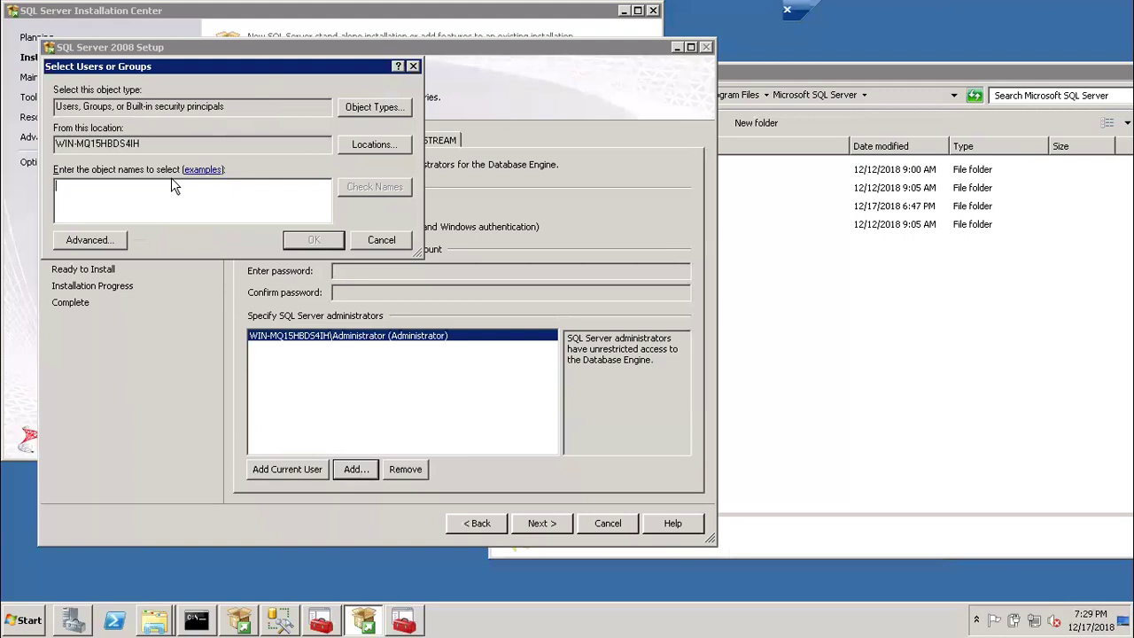
left_click(380, 240)
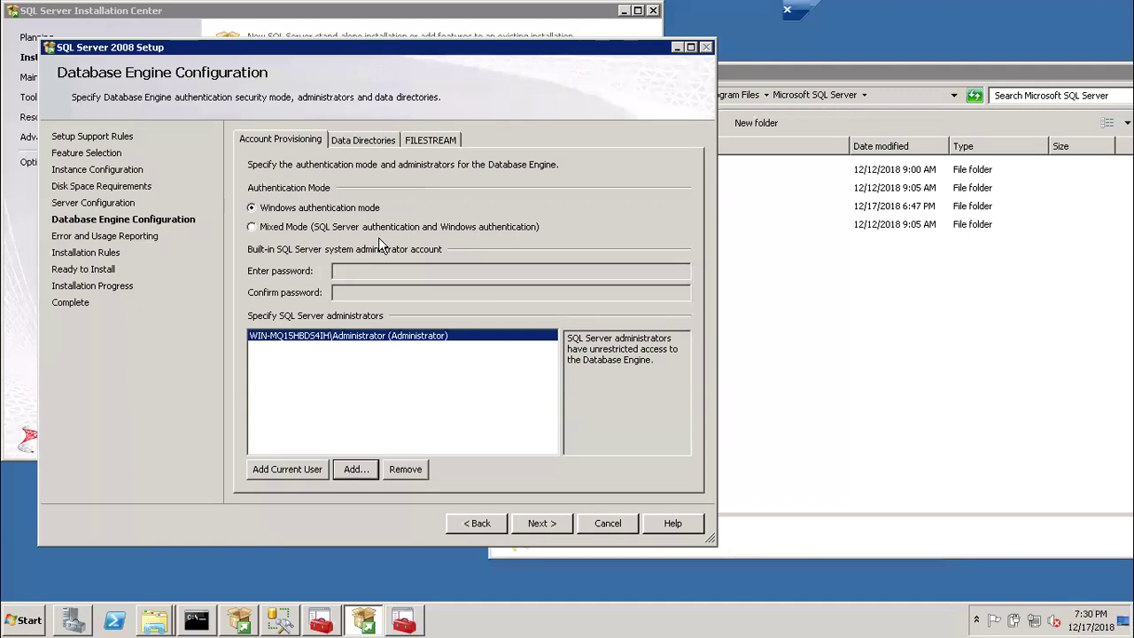
Step: Examine the data root directory and the parts of the user database directory path in the data directory settings
left_click(352, 148)
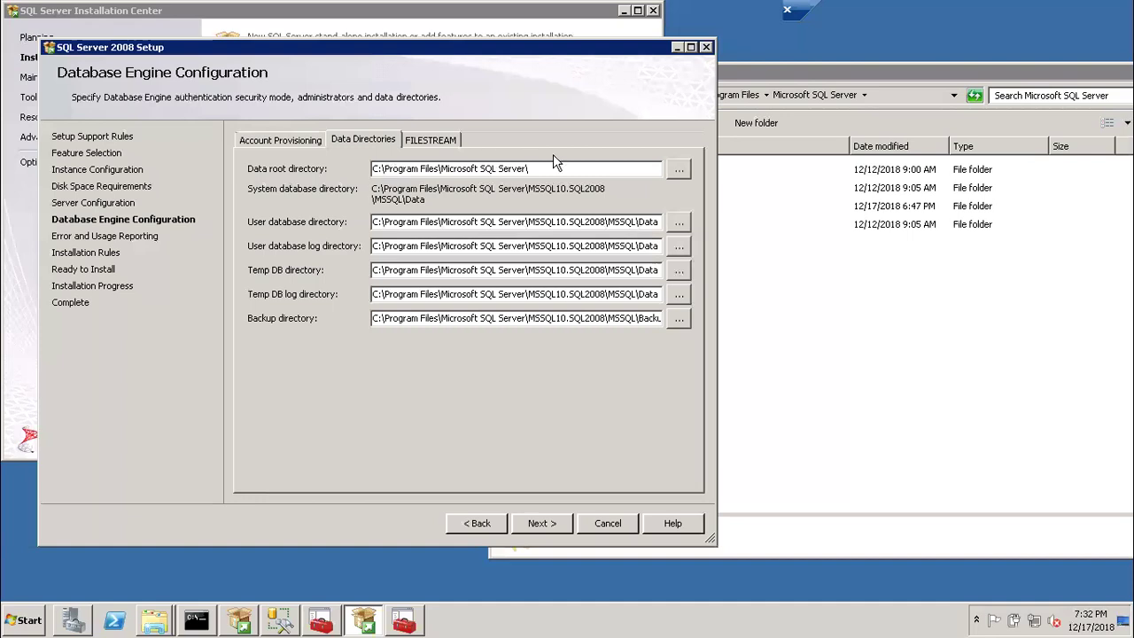
left_click_drag(537, 170, 372, 172)
left_click_drag(373, 222, 722, 212)
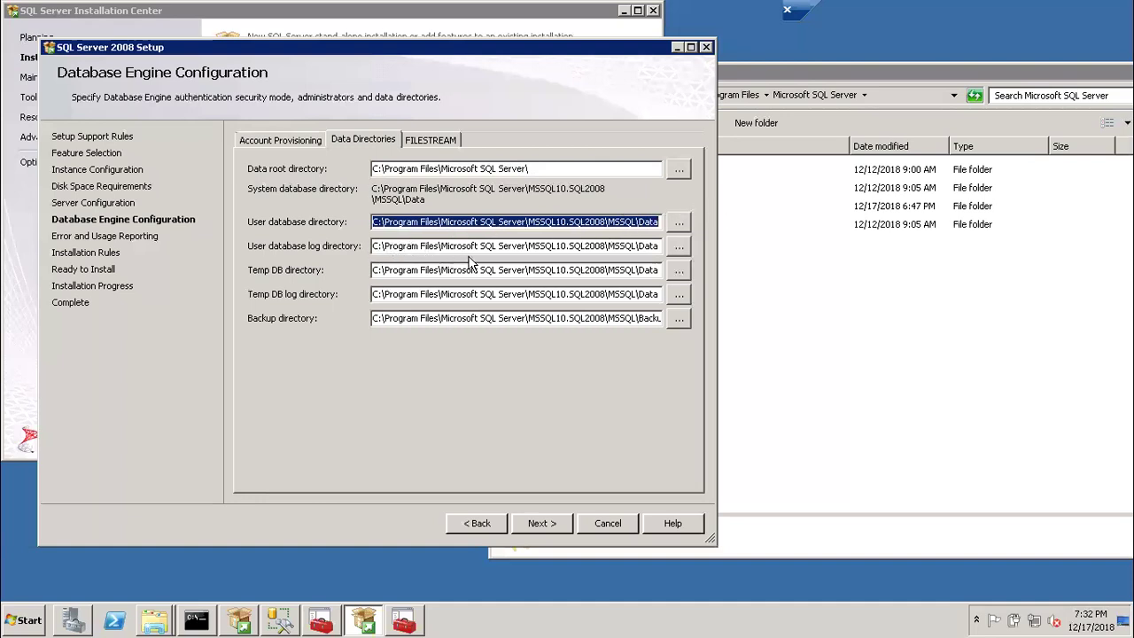
left_click(537, 223)
left_click_drag(528, 221, 371, 224)
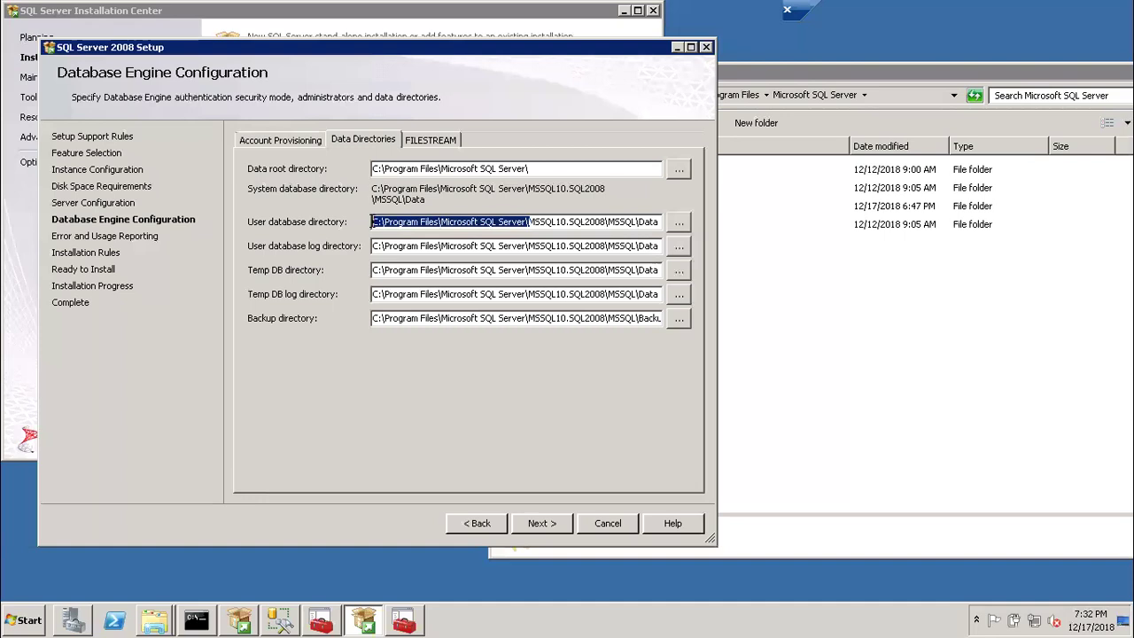
left_click(541, 221)
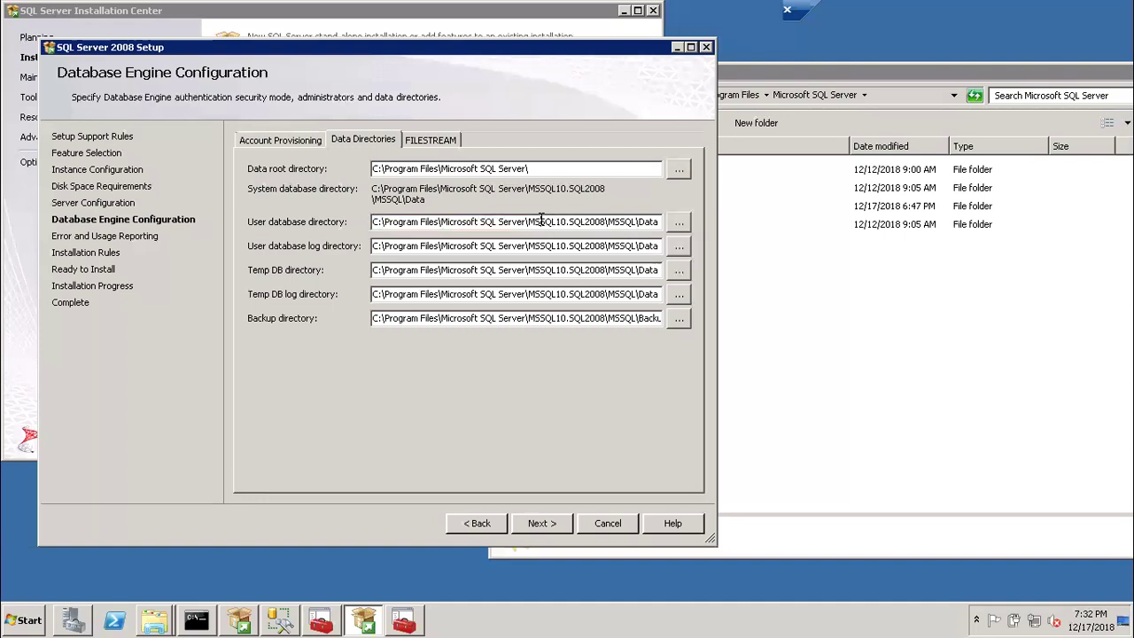
left_click_drag(532, 220, 602, 216)
left_click(603, 216)
left_click_drag(571, 221, 670, 228)
Step: Browse Local Disk (C:) for an alternative user database directory and cancel the folder selection
left_click(678, 228)
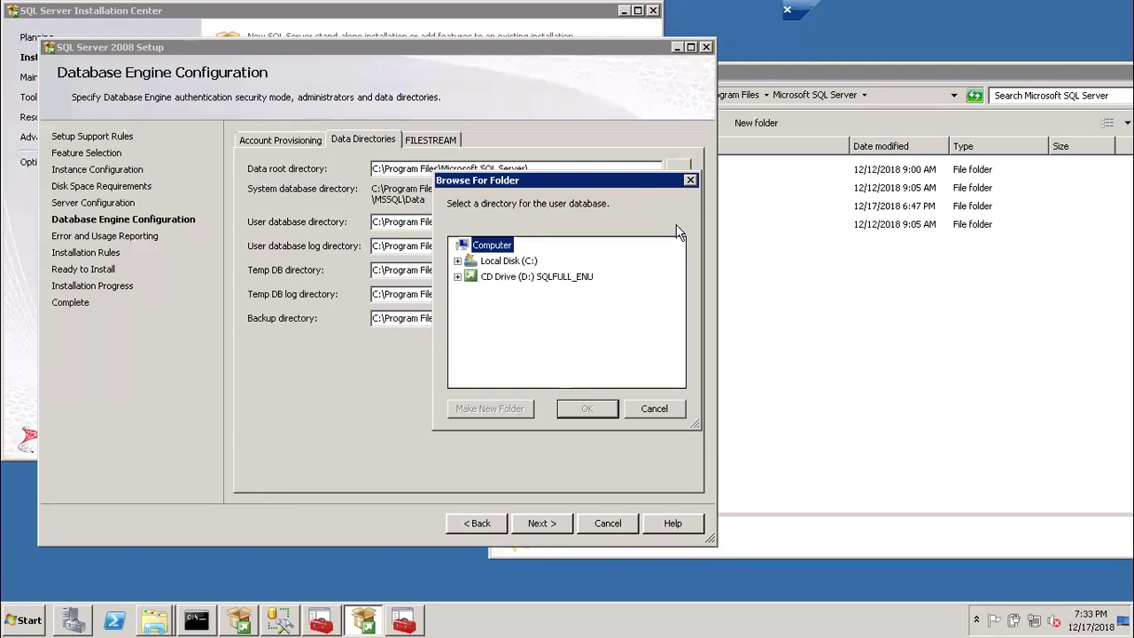
left_click(511, 262)
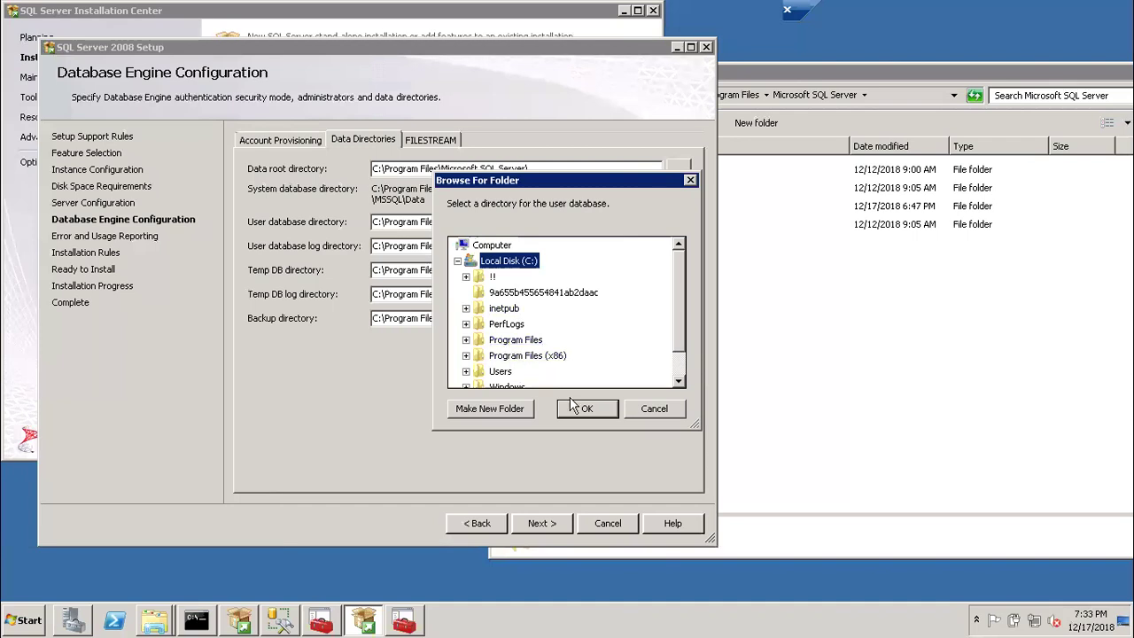
left_click(642, 413)
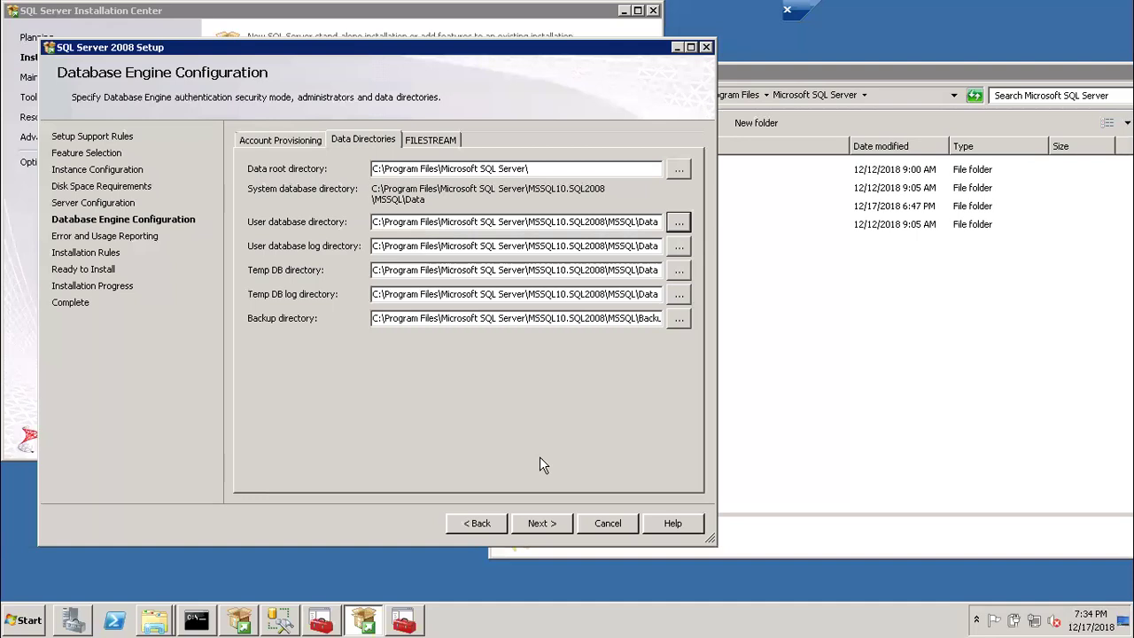
Step: Check the FILESTREAM settings without enabling them, and return through the data directories to the account provisioning settings
left_click(430, 142)
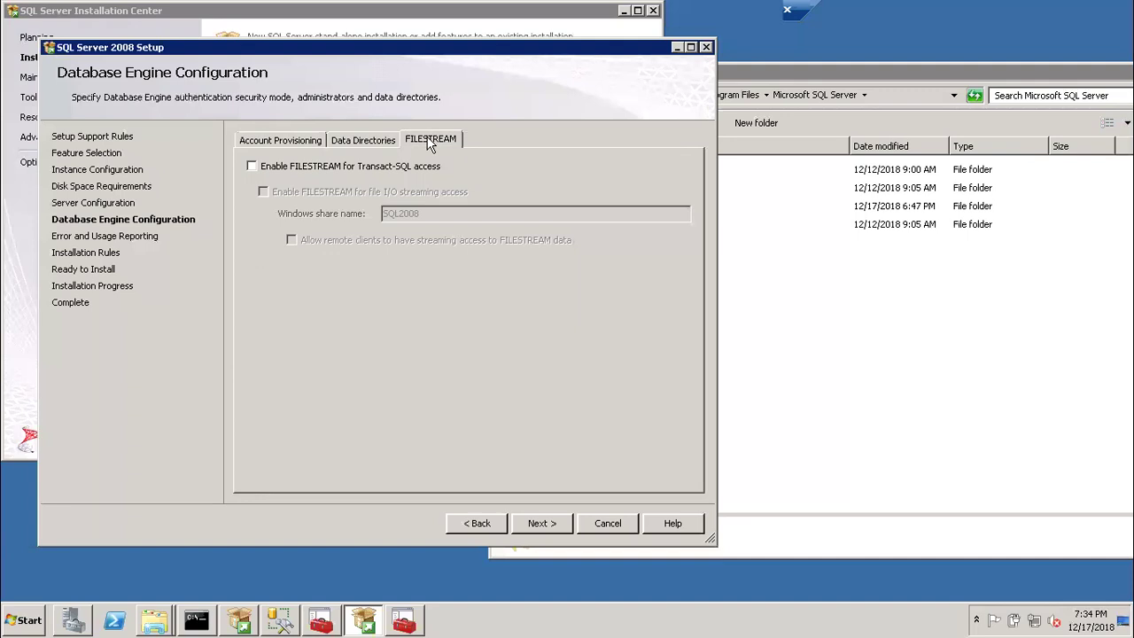
left_click(359, 140)
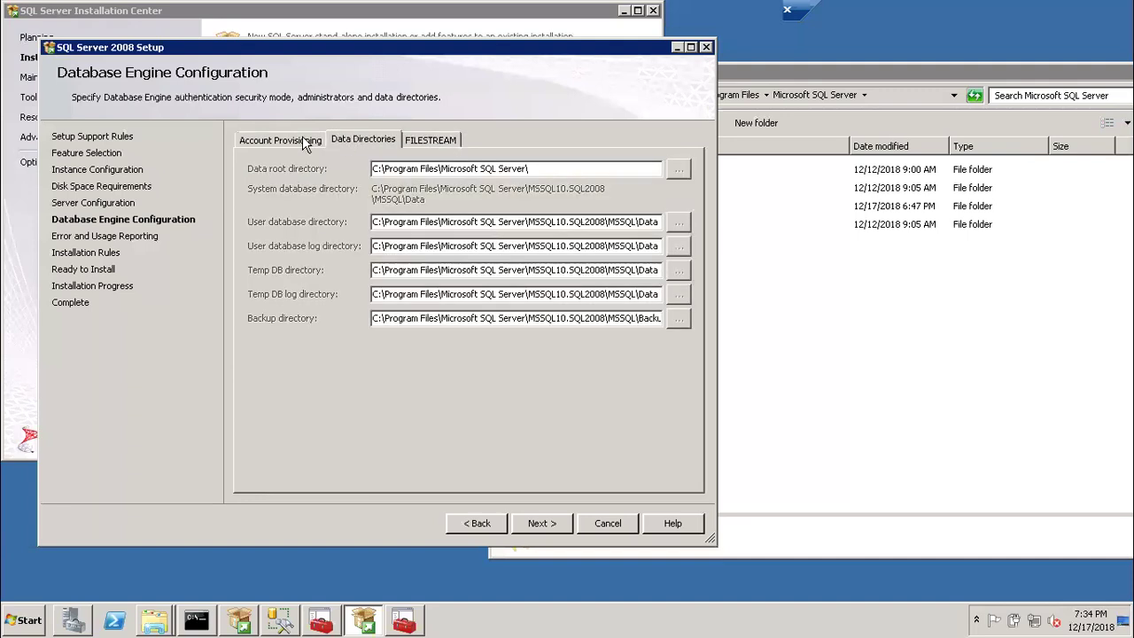
left_click(302, 139)
Step: Continue past Error and Usage Reporting with both reporting options off and show the details of the installation rules
left_click(538, 523)
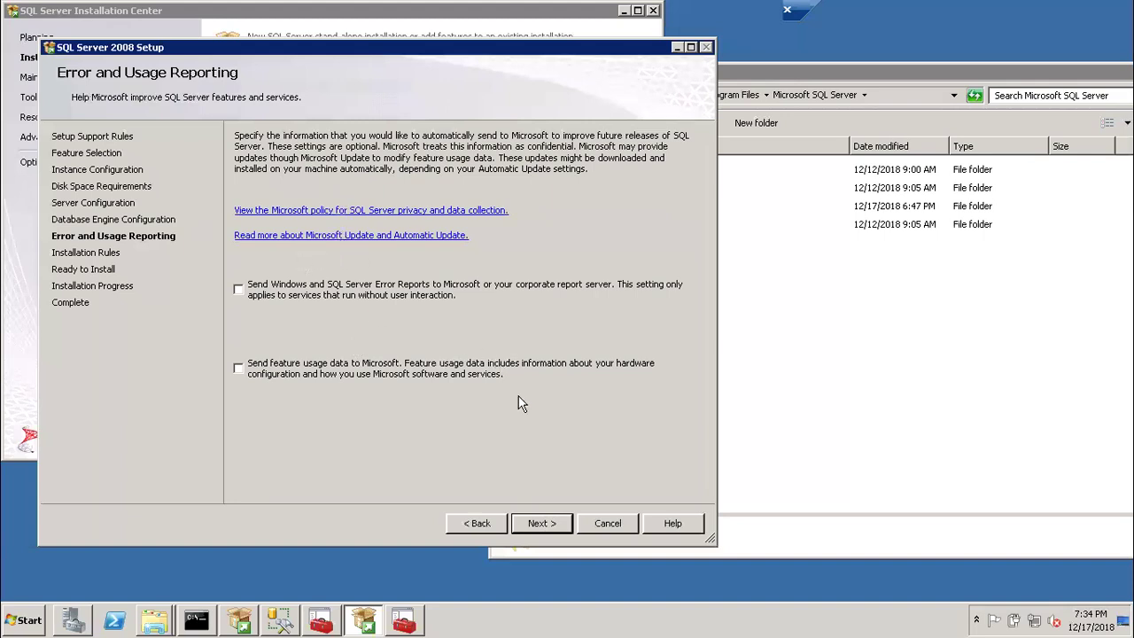
left_click(542, 524)
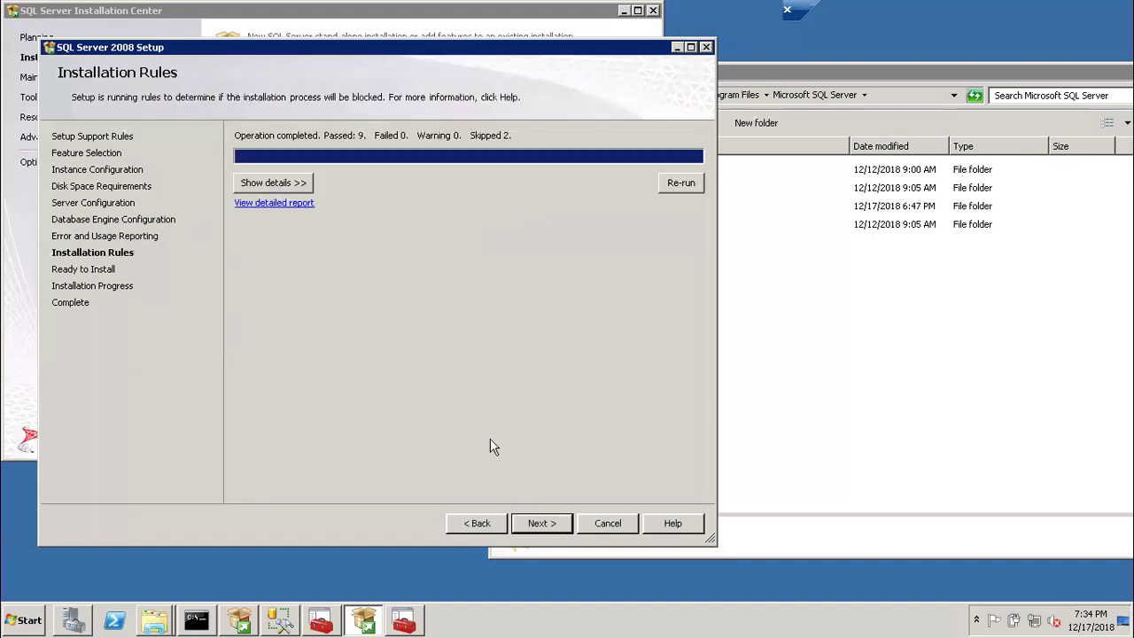
left_click(287, 185)
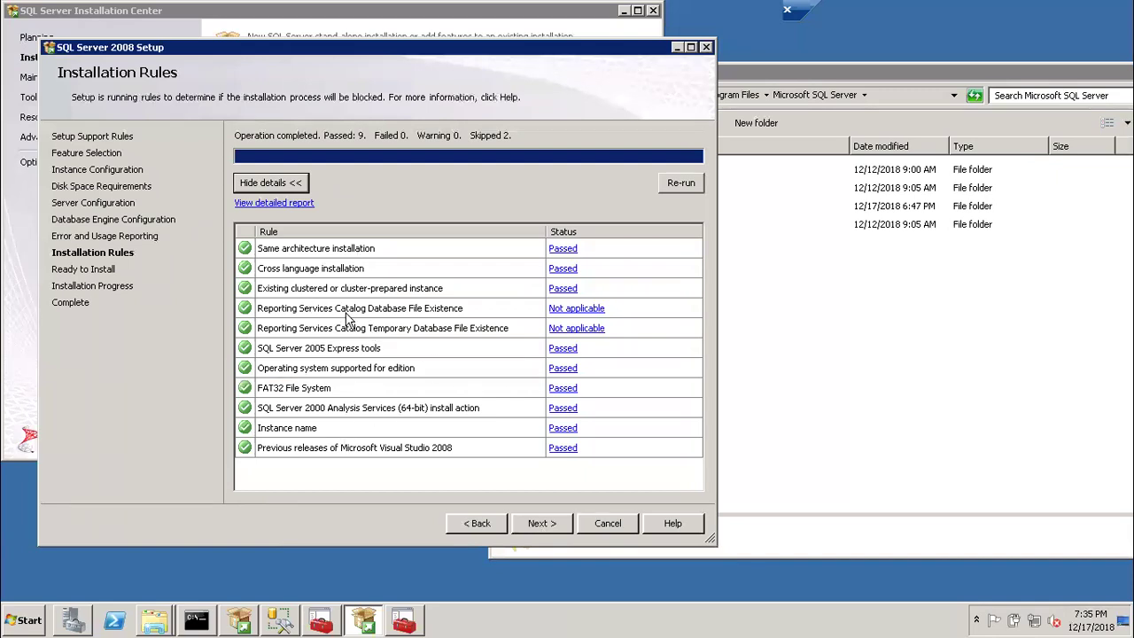
Step: Continue to Ready to Install and review the summary of features, service accounts, directories and security mode
left_click(541, 525)
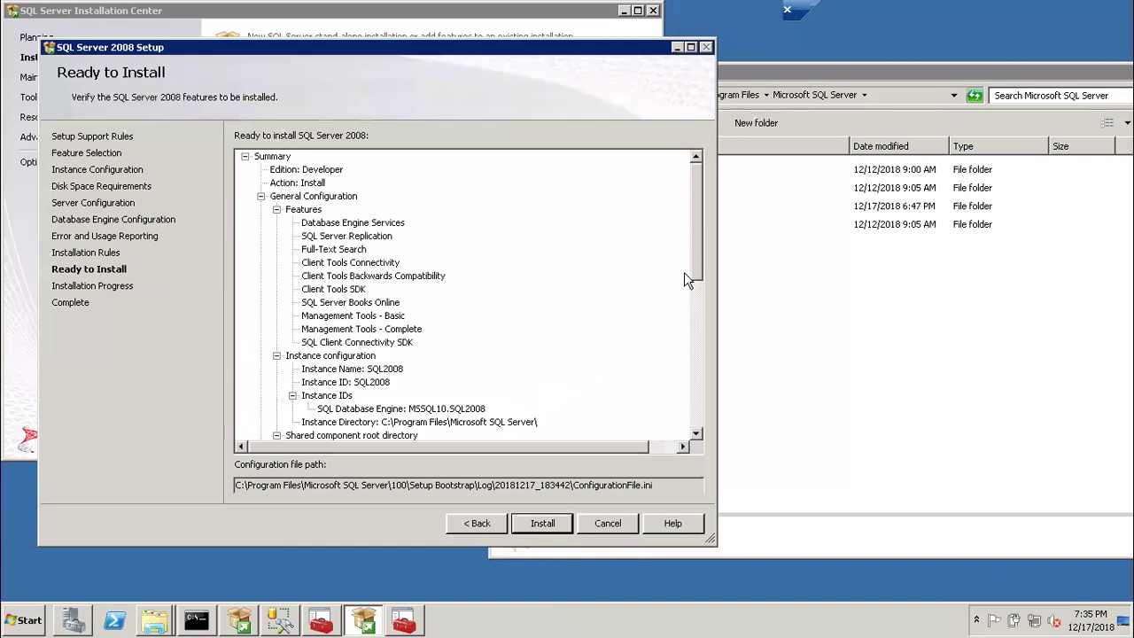
left_click_drag(697, 272, 676, 243)
left_click_drag(699, 251, 696, 394)
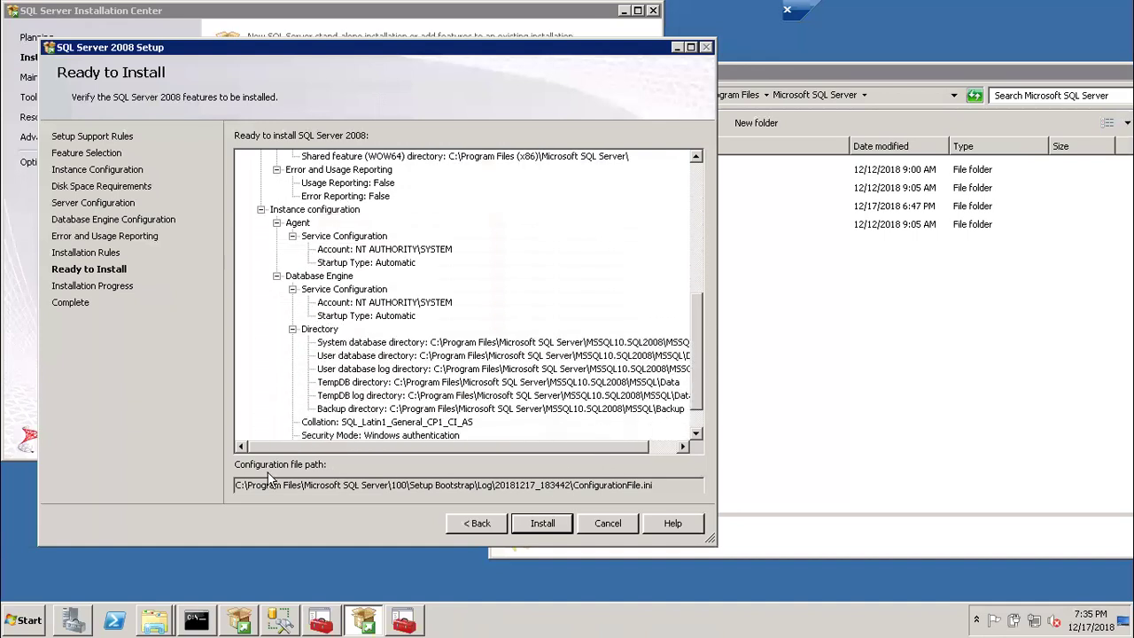
Step: Examine the folders in the configuration file path, from the Microsoft SQL Server folder through 100, Setup Bootstrap and Log
left_click(655, 485)
left_click_drag(654, 485, 244, 485)
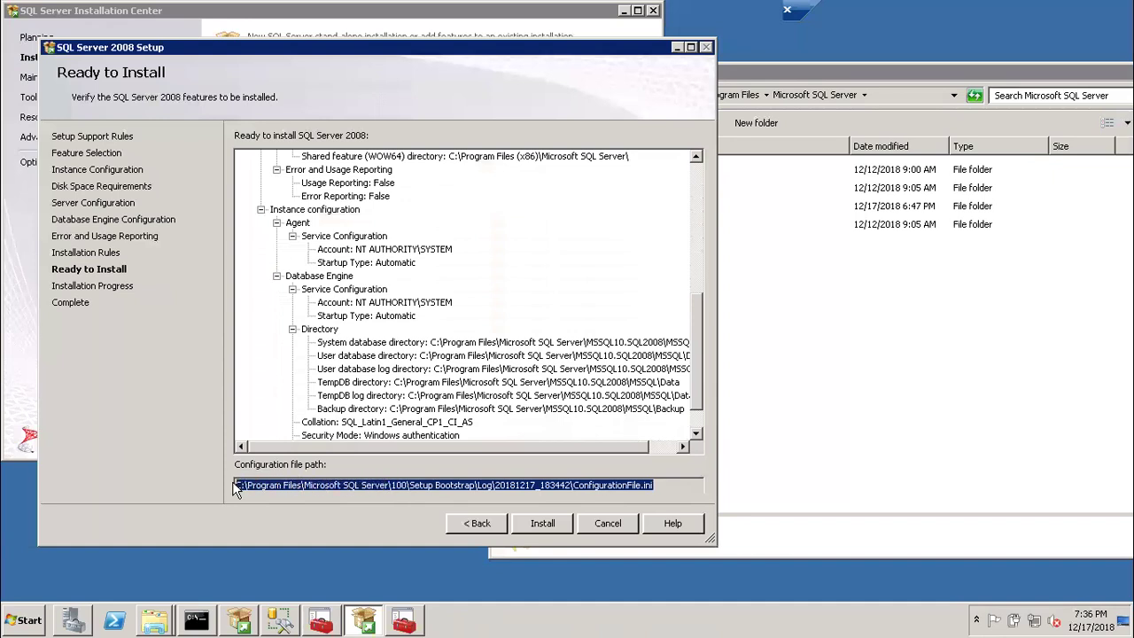
left_click(390, 486)
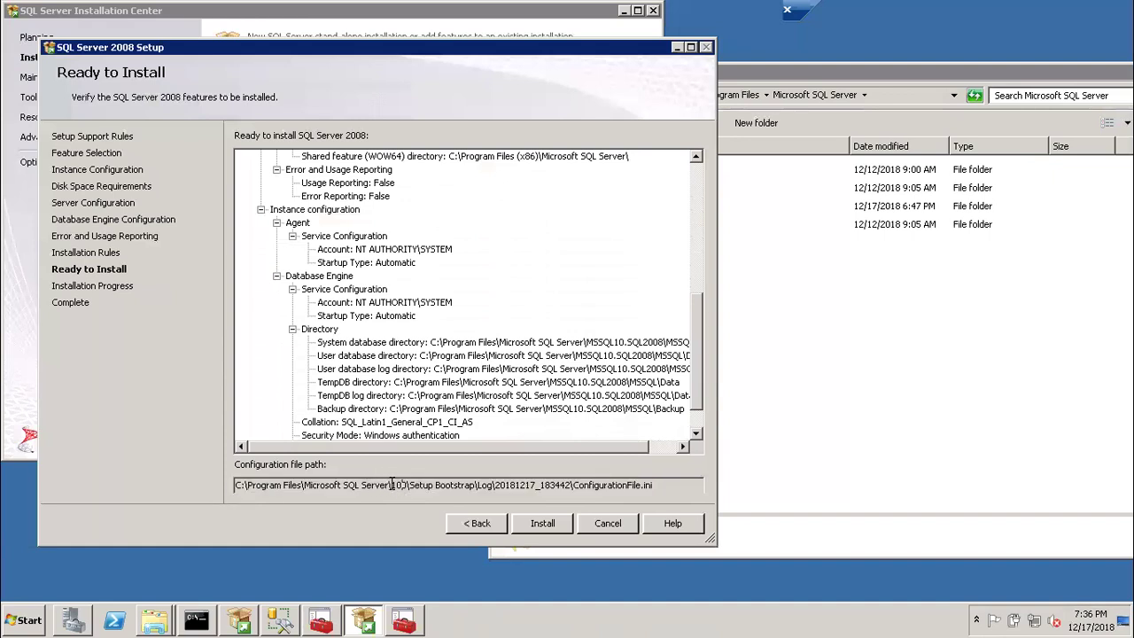
left_click_drag(349, 483, 213, 488)
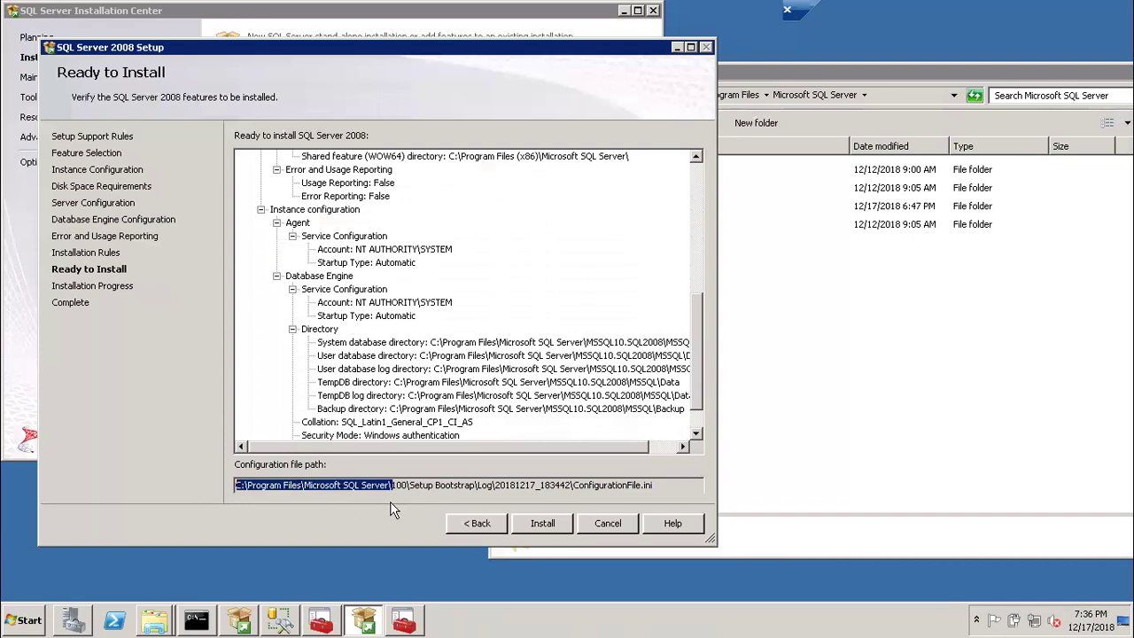
left_click_drag(406, 486, 390, 486)
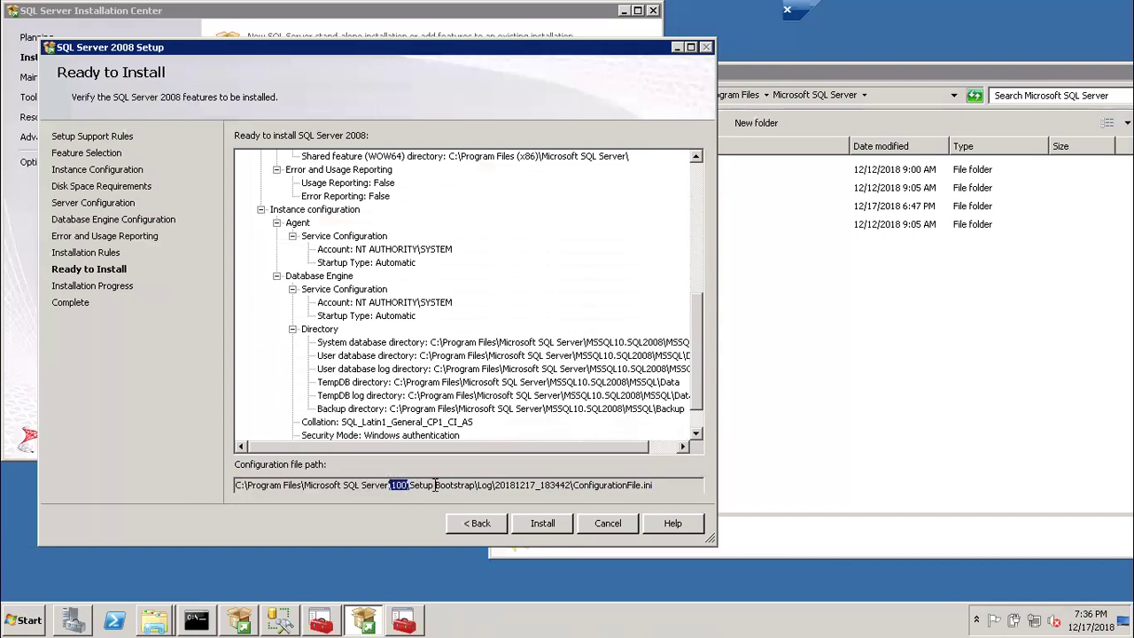
left_click_drag(467, 487, 410, 486)
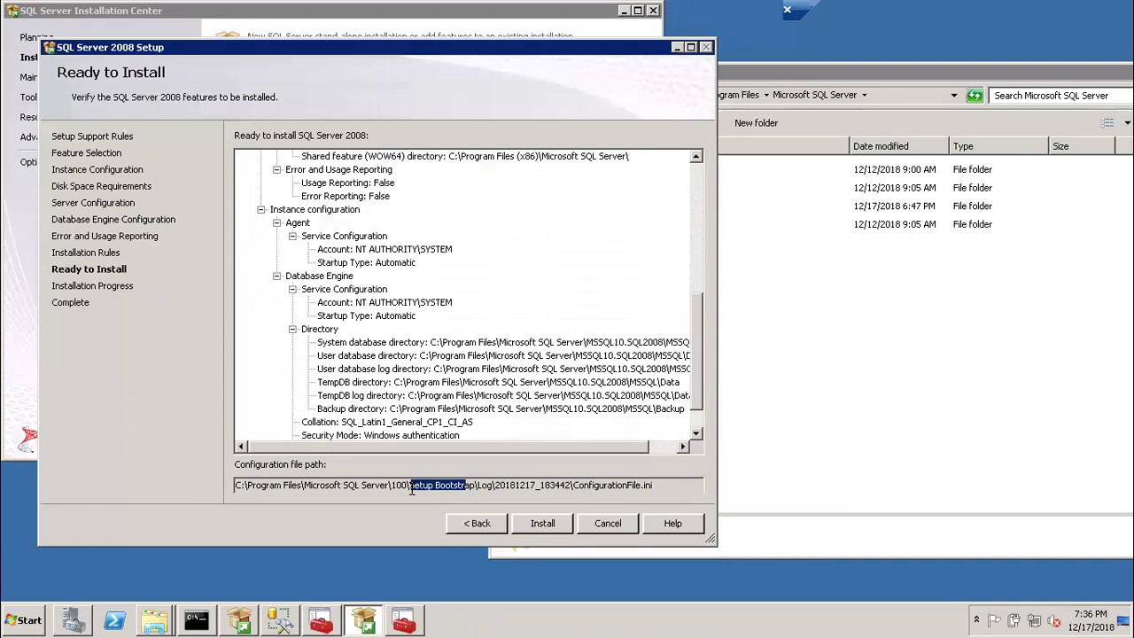
left_click_drag(390, 486, 485, 499)
left_click(489, 485)
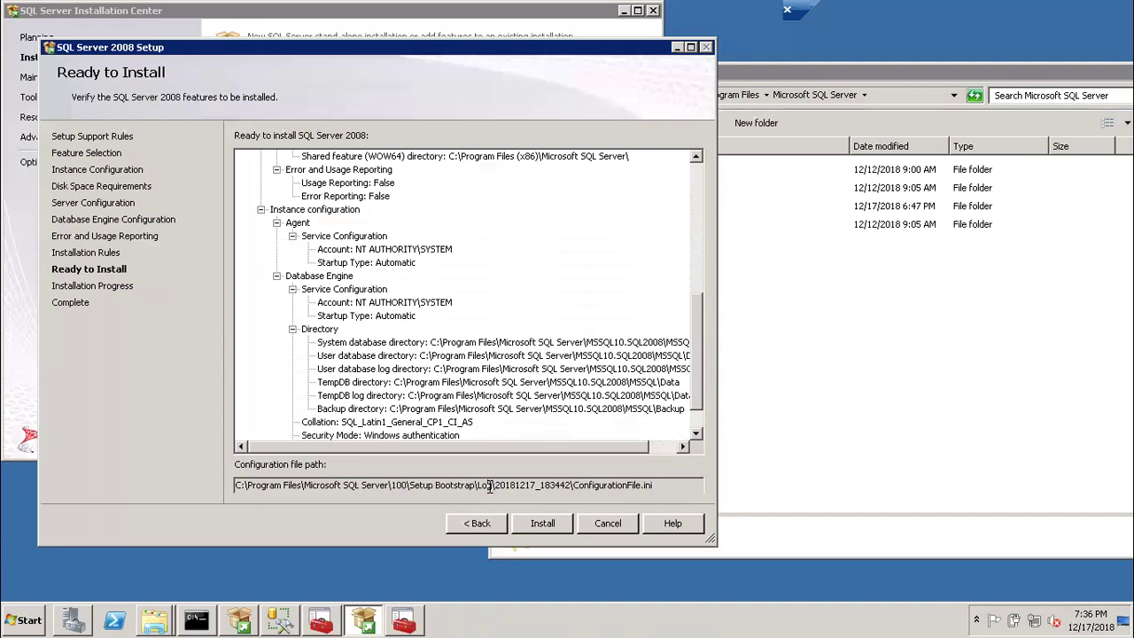
Step: Compare the timestamped log folder name in the configuration file path with the system date and time
left_click_drag(489, 485, 573, 486)
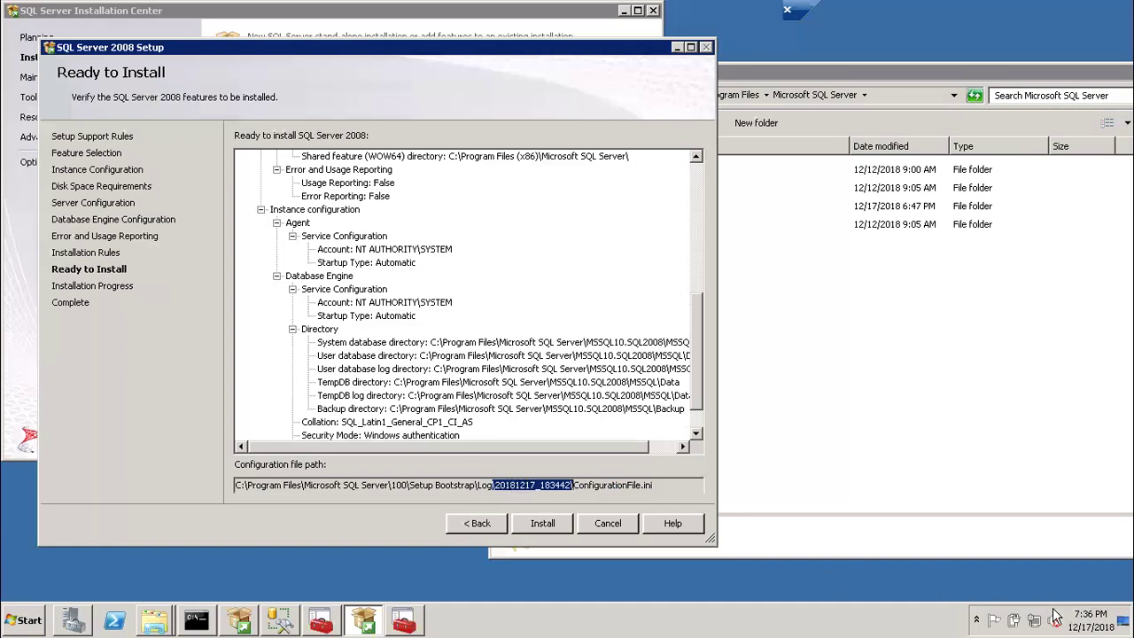
left_click(542, 485)
left_click_drag(542, 485, 570, 487)
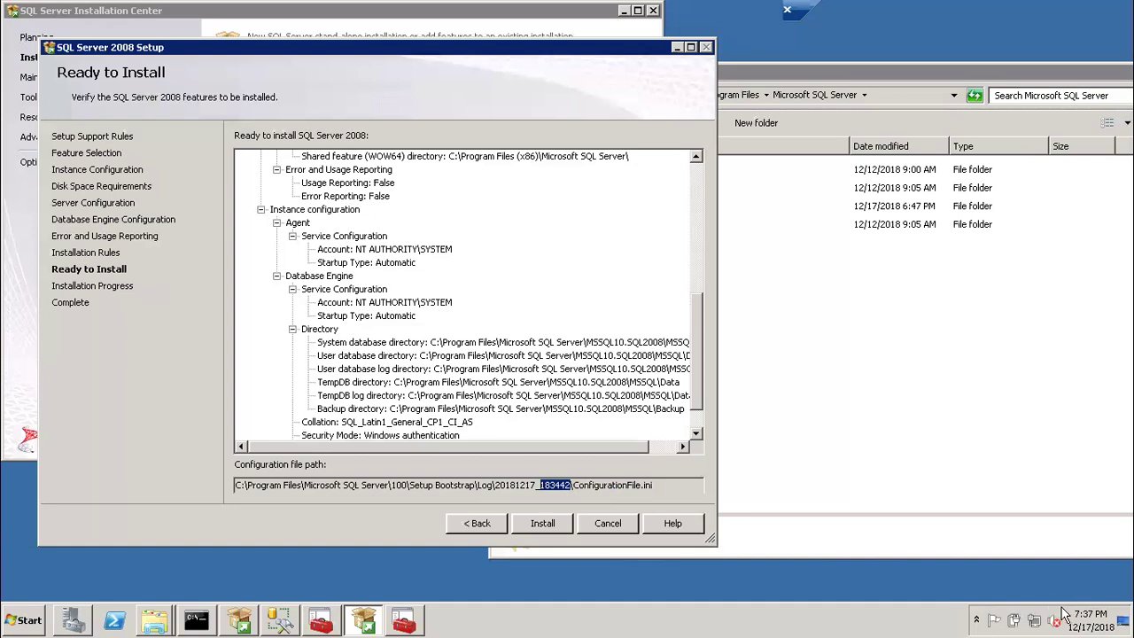
mouse_move(1081, 618)
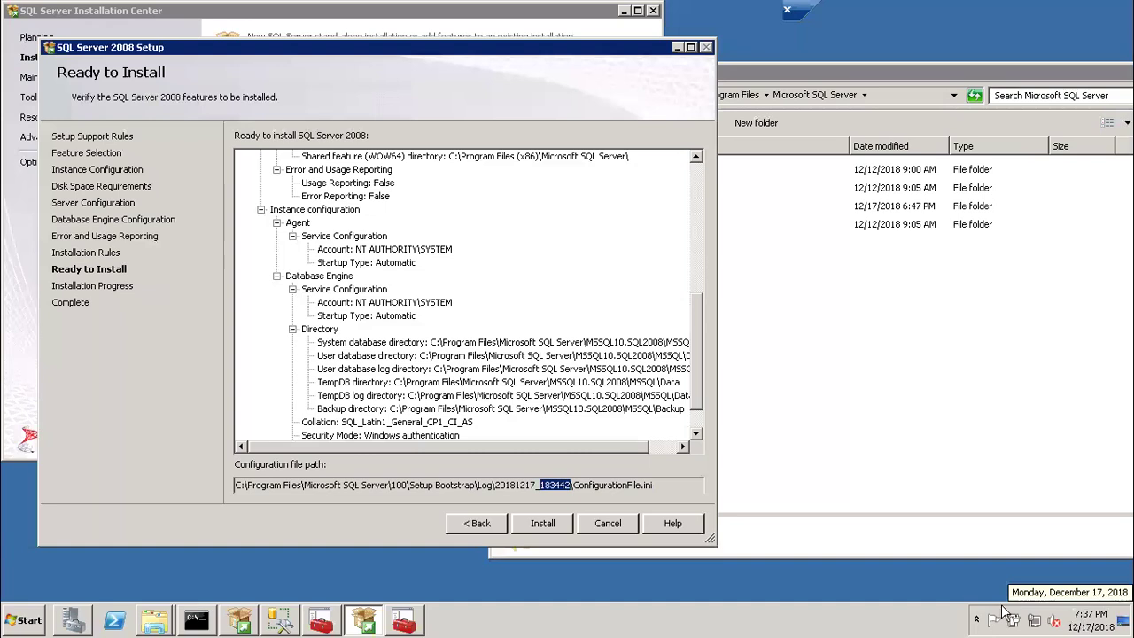
Step: Check the ConfigurationFile.ini name at the end of the path and start the SQL Server 2008 installation
left_click(571, 486)
left_click_drag(572, 485, 647, 485)
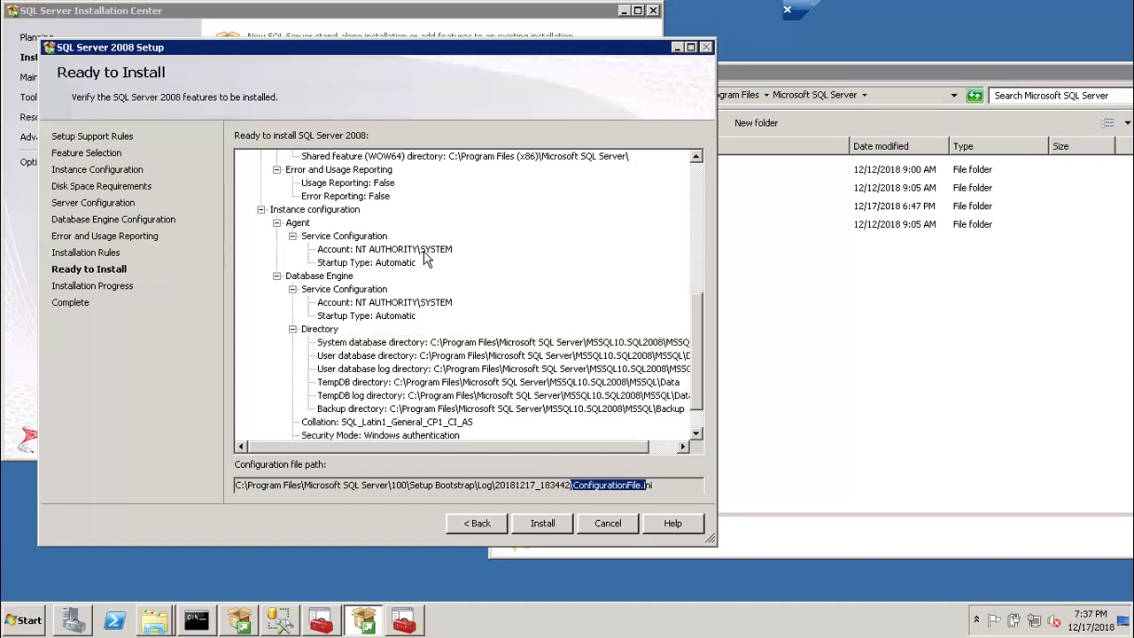
left_click(540, 522)
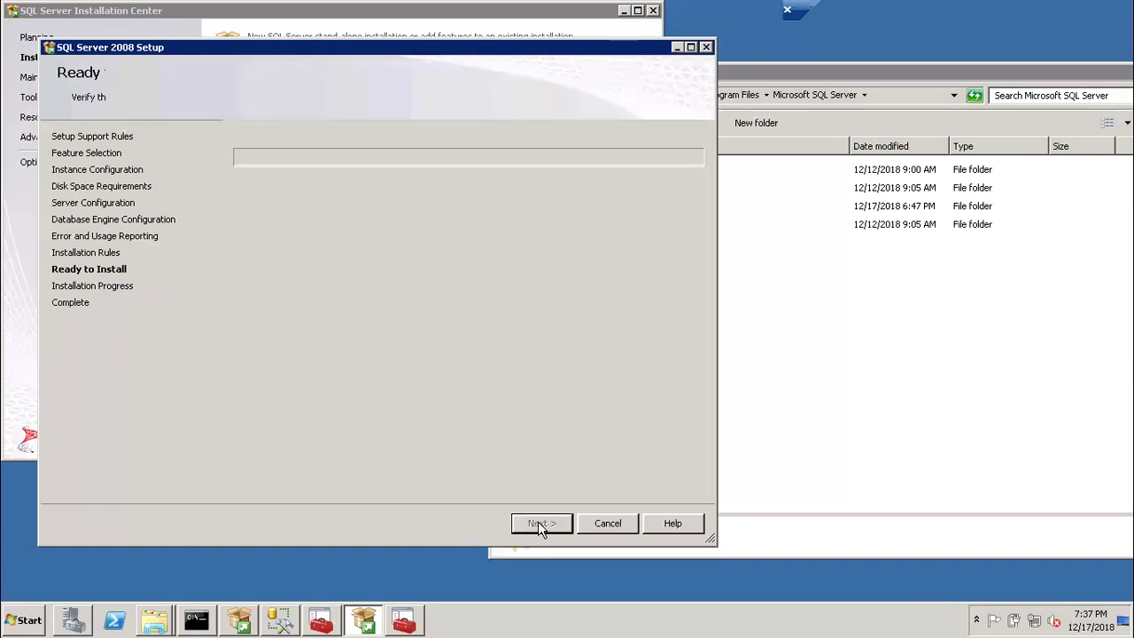